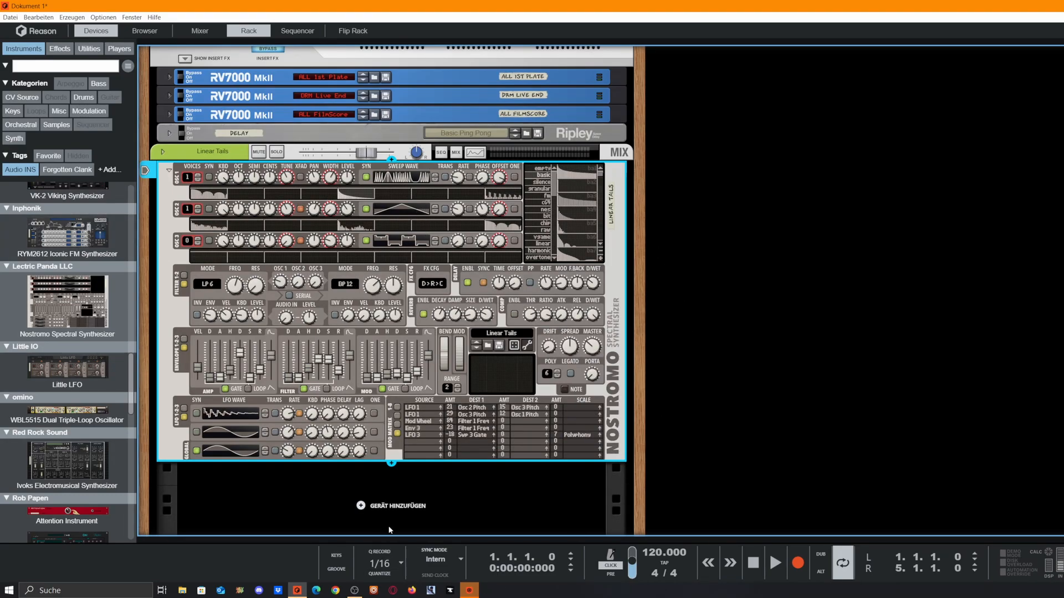
Step: Randomise the whole Nostromo patch six times, landing on new filter modes and modulation routings
{"action": "left_click", "coordinate": [533, 512]}
{"action": "scroll", "coordinate": [676, 376], "scroll_direction": "down", "scroll_amount": 2}
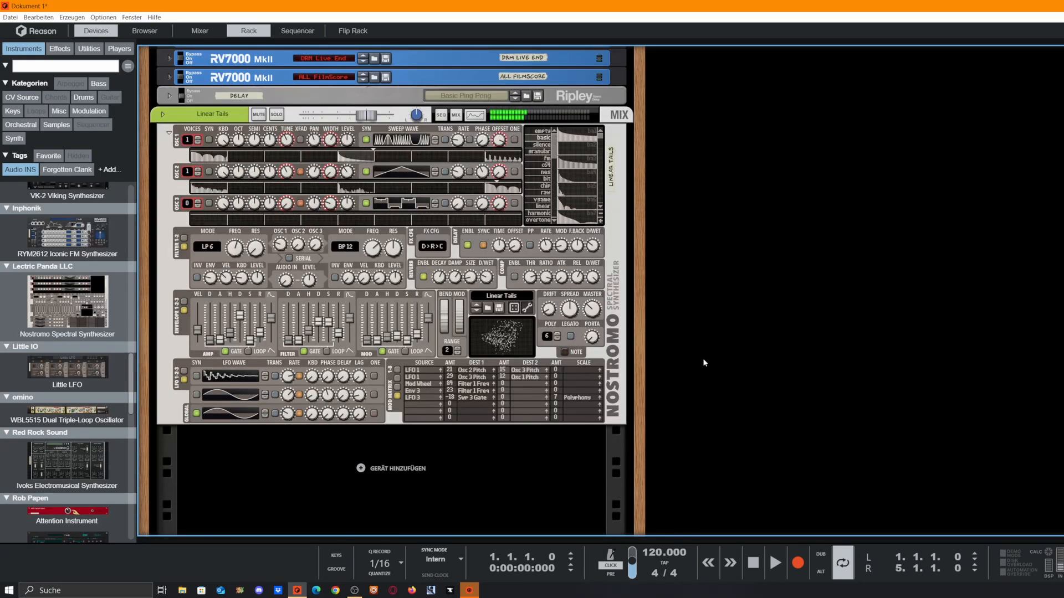
{"action": "left_click", "coordinate": [514, 308]}
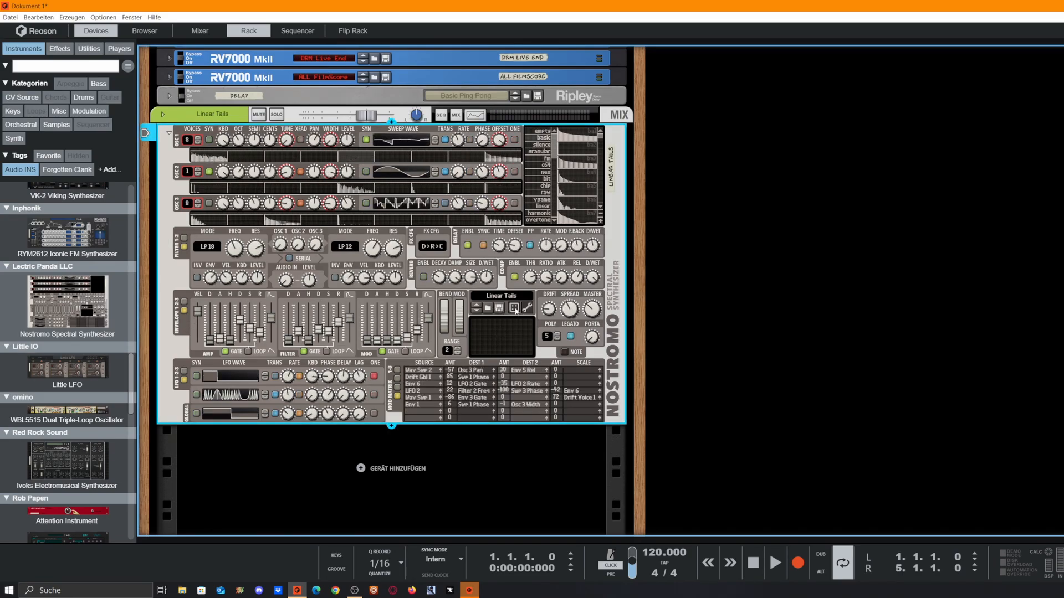
{"action": "left_click", "coordinate": [514, 308]}
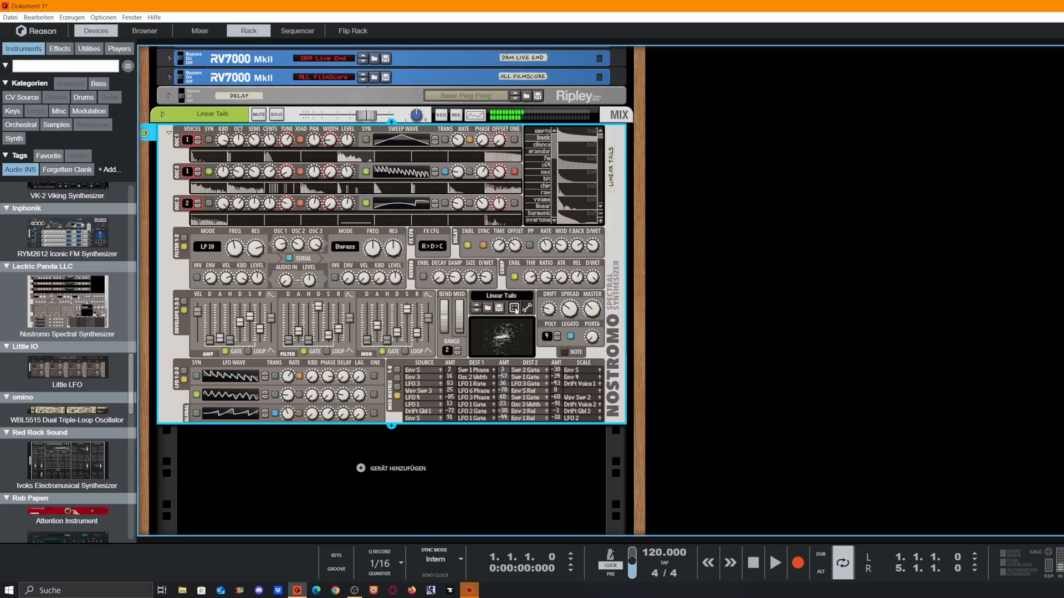
{"action": "left_click", "coordinate": [514, 308]}
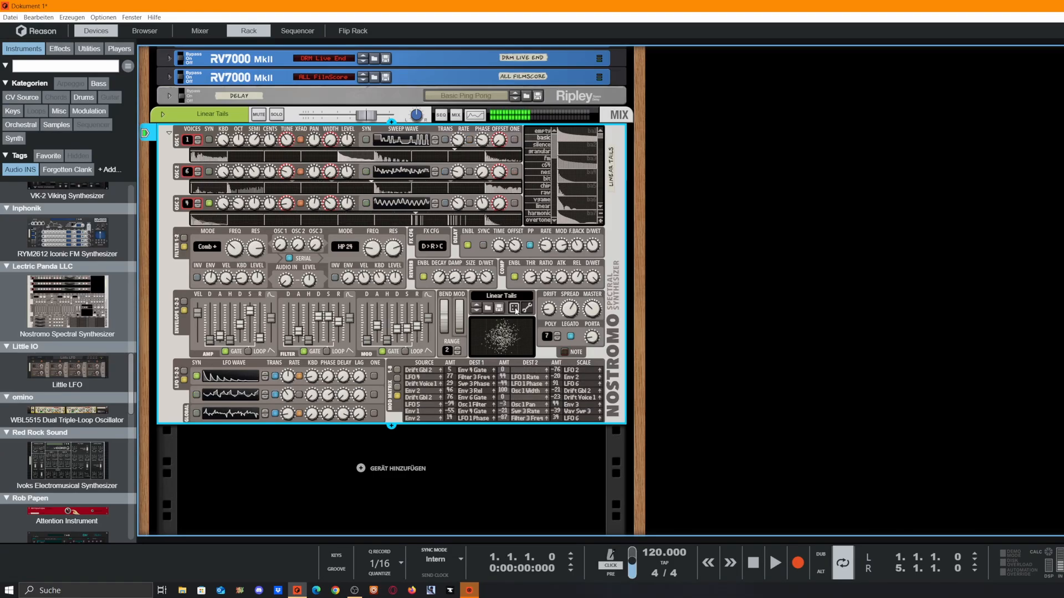
{"action": "left_click", "coordinate": [514, 308]}
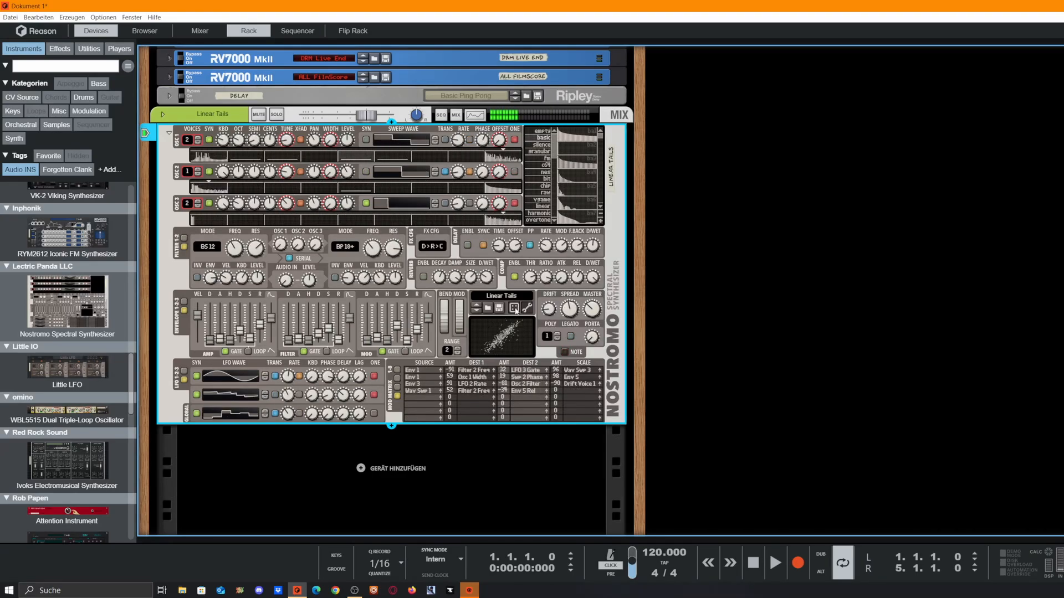
{"action": "left_click", "coordinate": [514, 308]}
{"action": "left_click", "coordinate": [514, 308]}
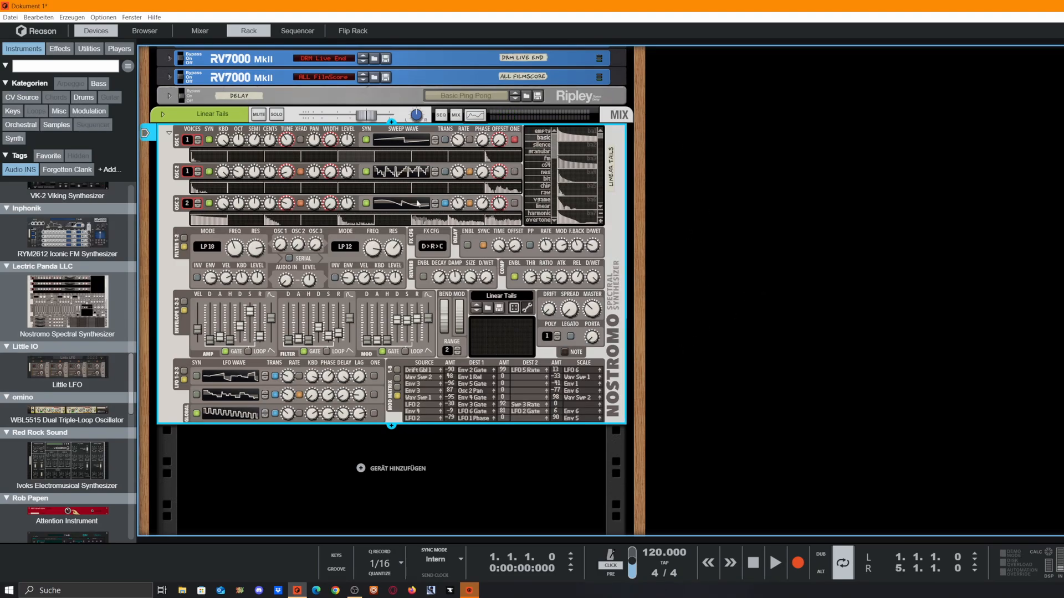
{"action": "left_click", "coordinate": [526, 309]}
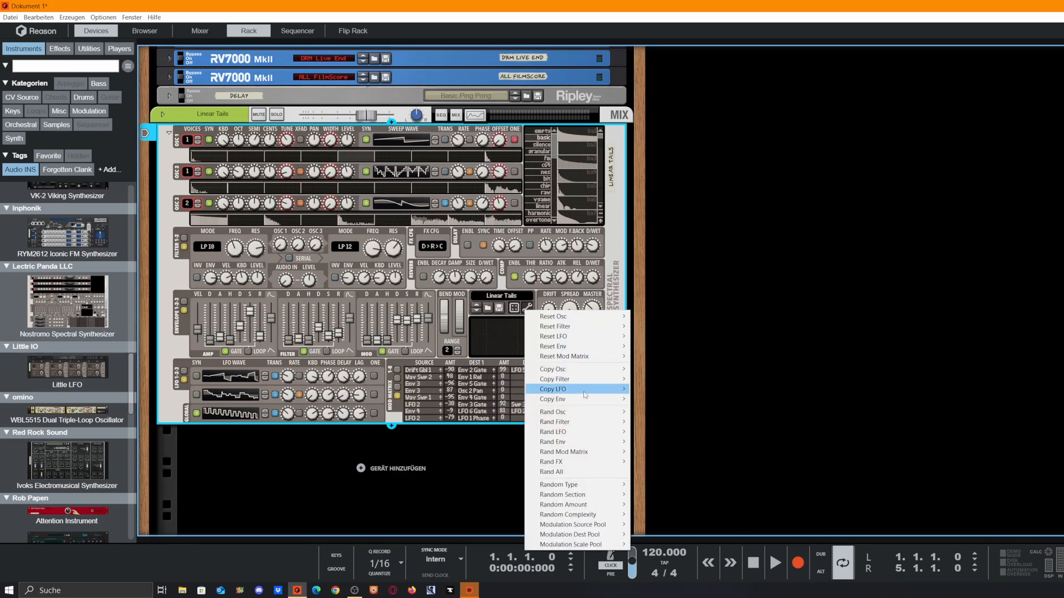
{"action": "mouse_move", "coordinate": [585, 394]}
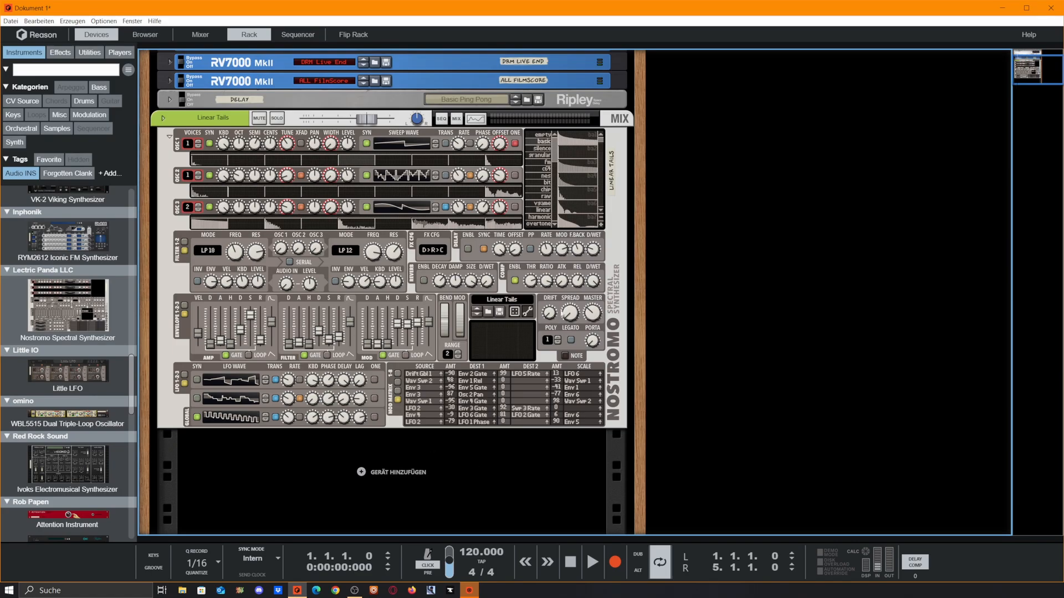
{"action": "left_click", "coordinate": [528, 313]}
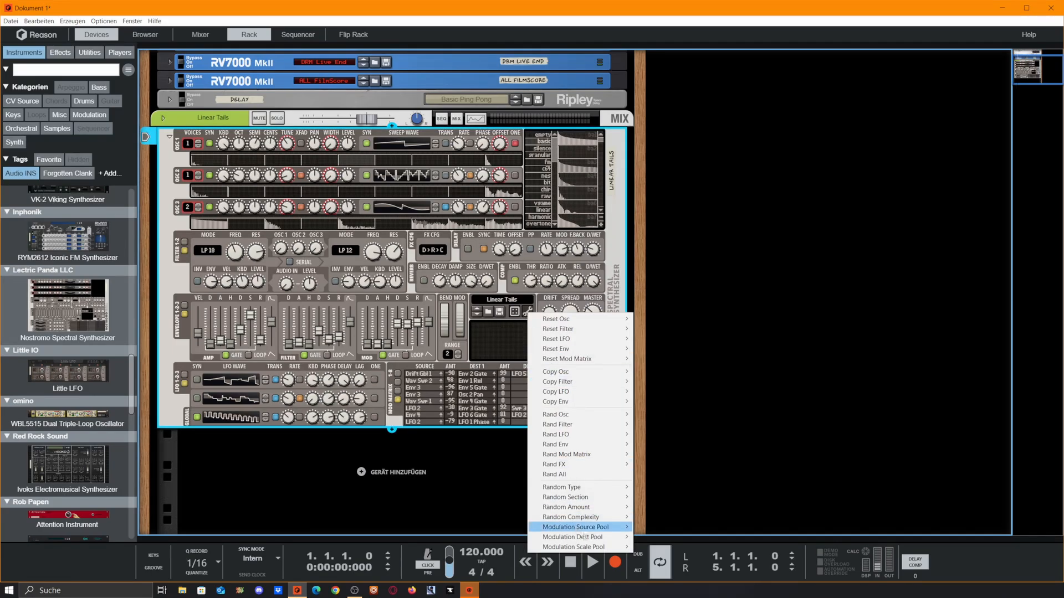
{"action": "mouse_move", "coordinate": [562, 537]}
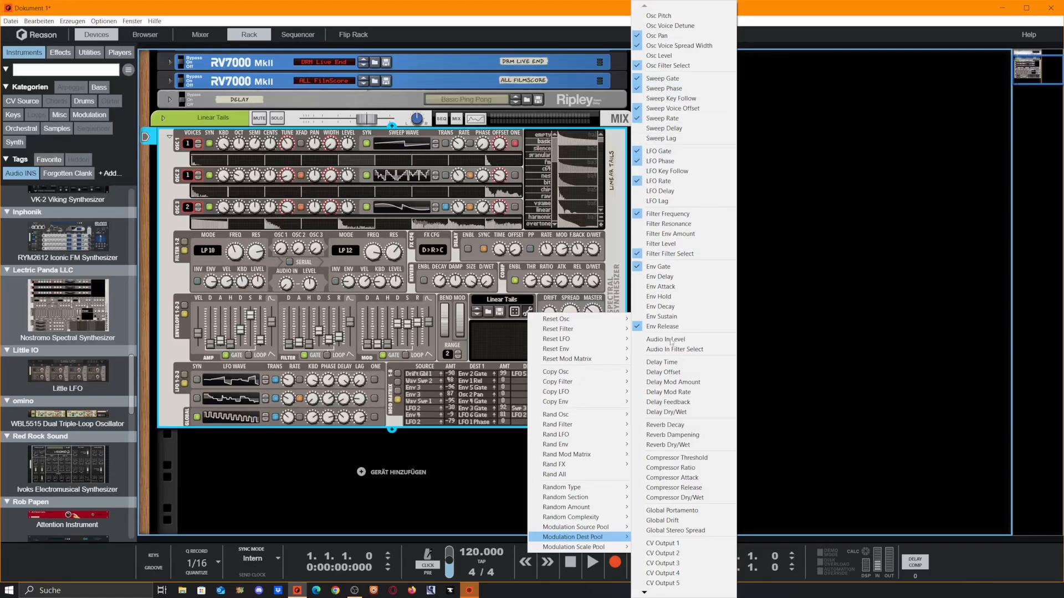
{"action": "left_click", "coordinate": [636, 328]}
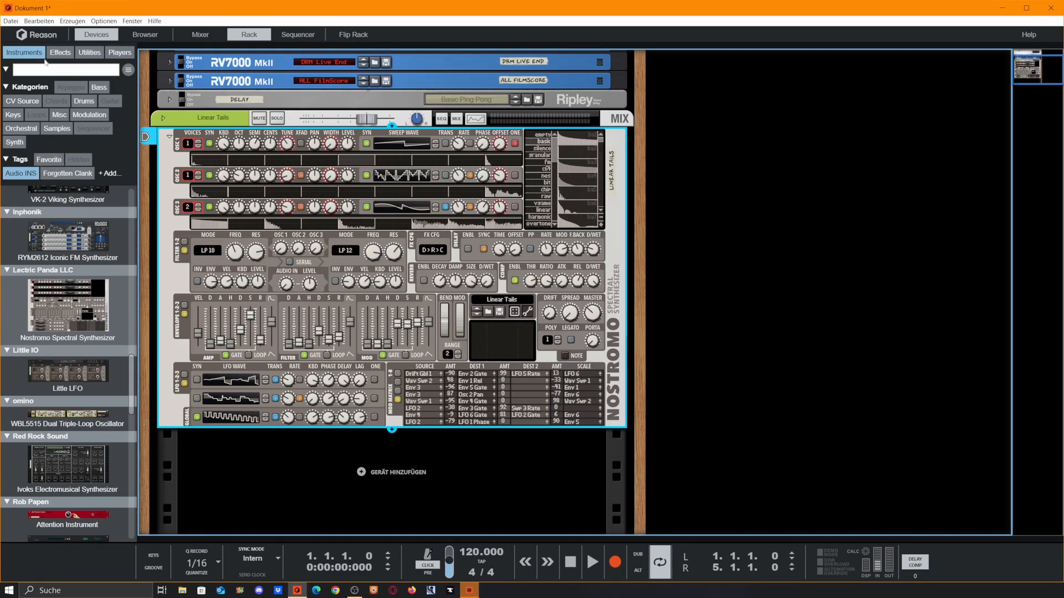
Step: Filter the browser to Drums and place a Dr. Octo Rex Loop Player below Nostromo
{"action": "left_click", "coordinate": [21, 173]}
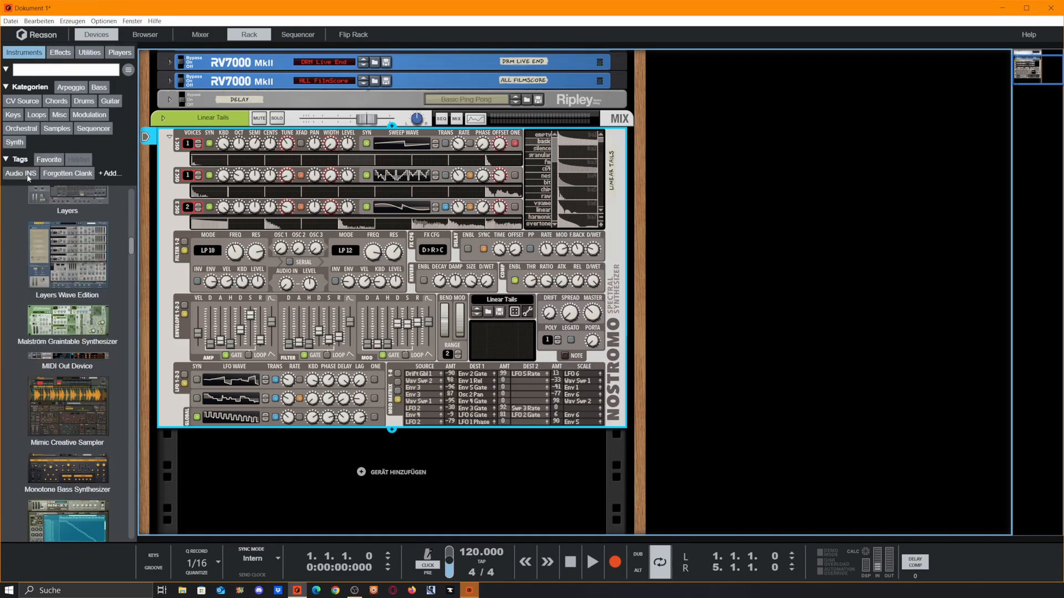
{"action": "left_click", "coordinate": [84, 101]}
{"action": "scroll", "coordinate": [111, 342], "scroll_direction": "up", "scroll_amount": 10}
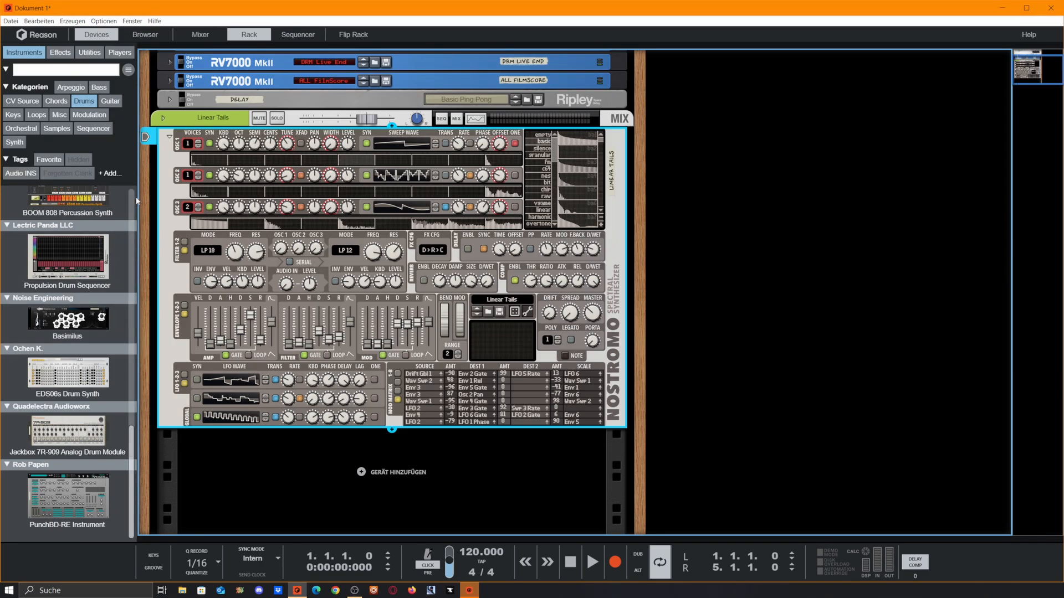
{"action": "left_click_drag", "start_coordinate": [111, 330], "coordinate": [465, 453]}
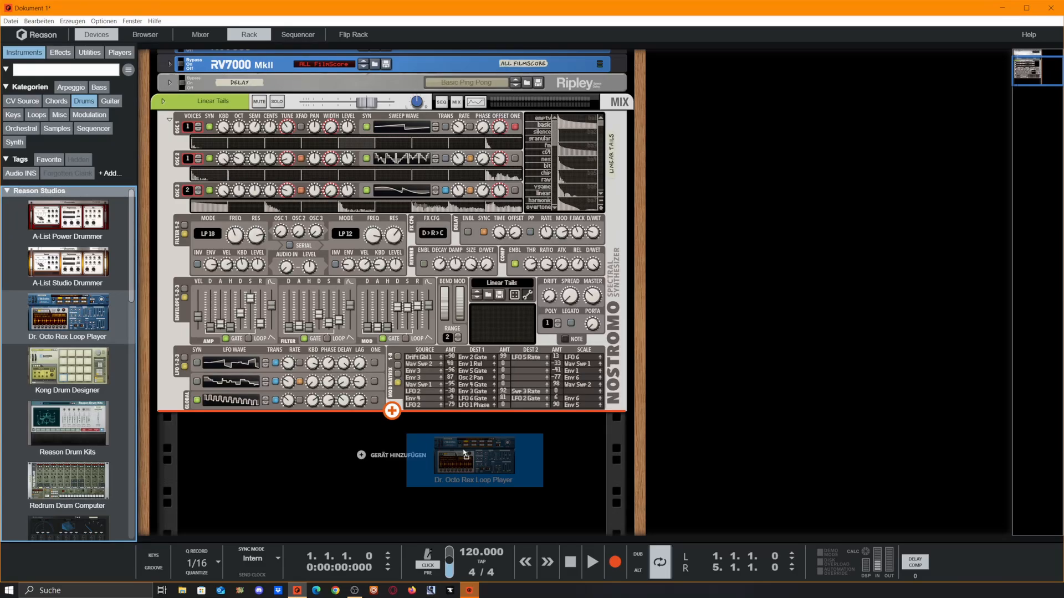
{"action": "left_click_drag", "start_coordinate": [464, 453], "coordinate": [463, 449]}
Step: On the rack's back, cable the OctoRex Main Output into Nostromo's Audio In
{"action": "key", "text": "Tab"}
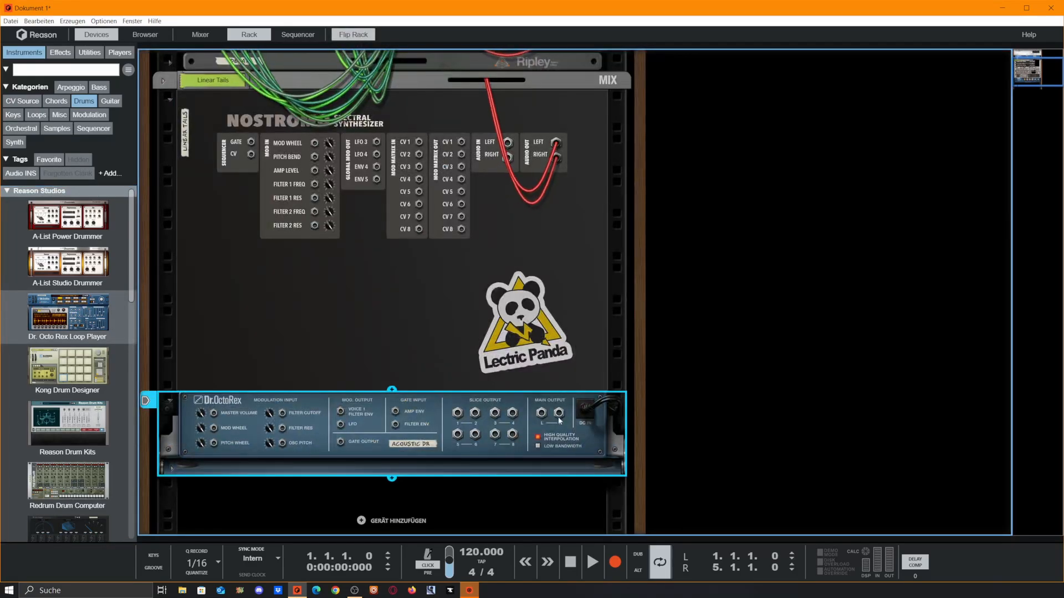
{"action": "left_click_drag", "start_coordinate": [541, 413], "coordinate": [505, 144]}
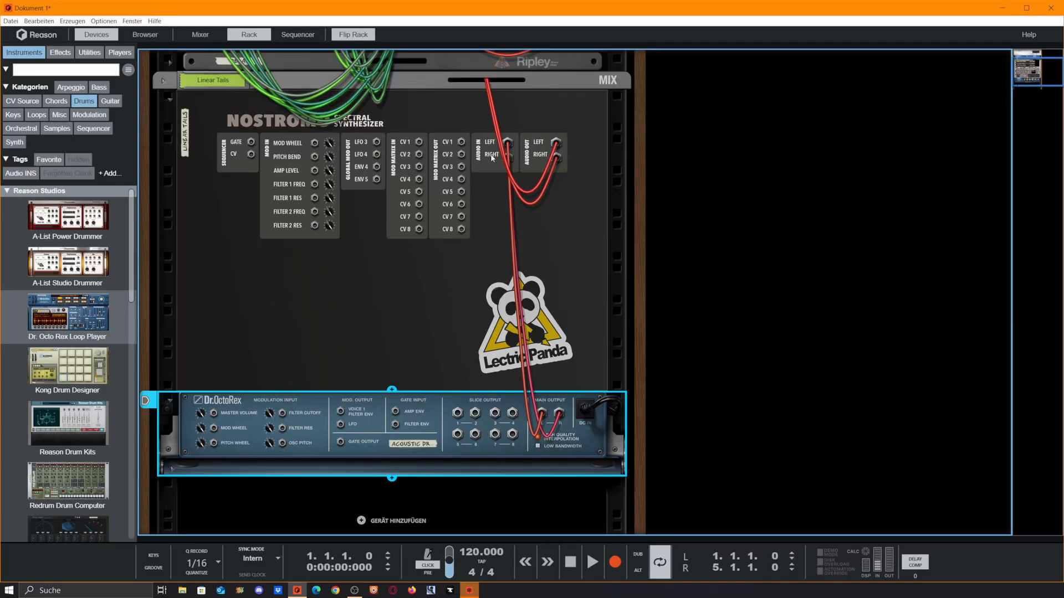
{"action": "key", "text": "Tab"}
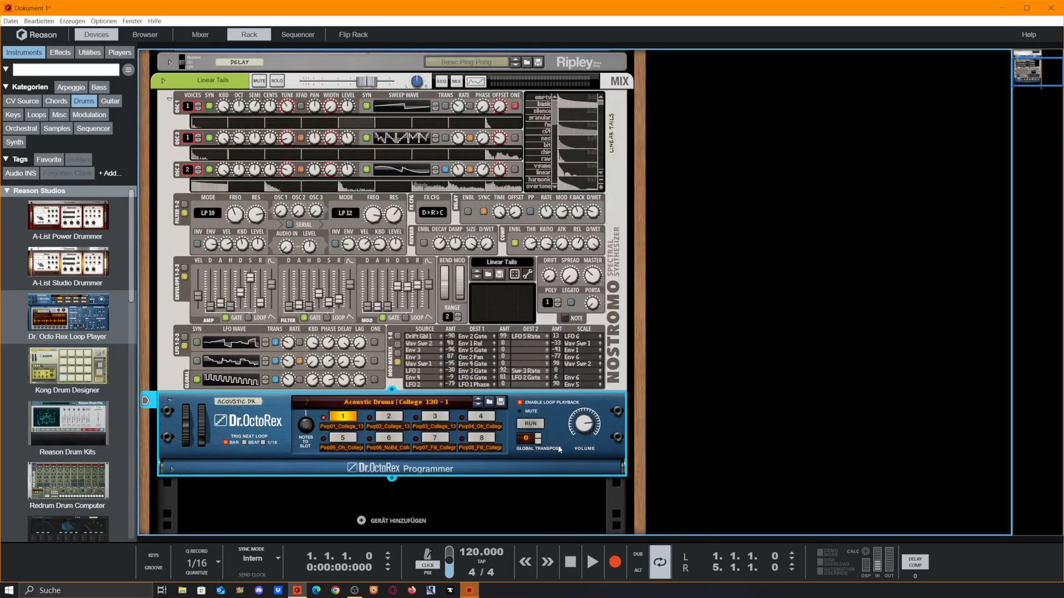
Step: Reset Nostromo to a blank 'Neues Patch', then briefly start and stop the drum loop
{"action": "right_click", "coordinate": [326, 225]}
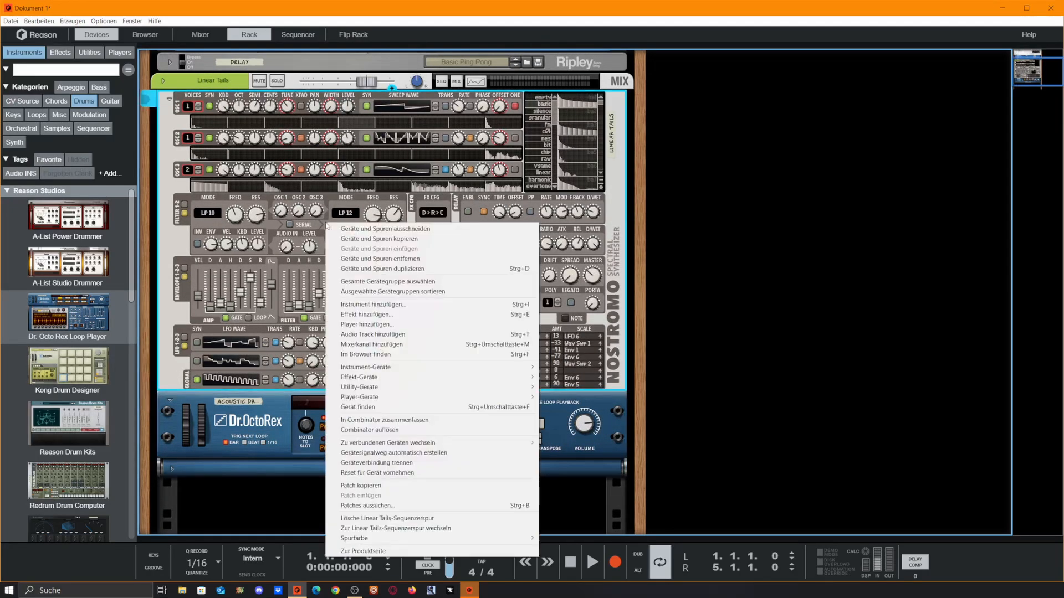
{"action": "left_click", "coordinate": [382, 473]}
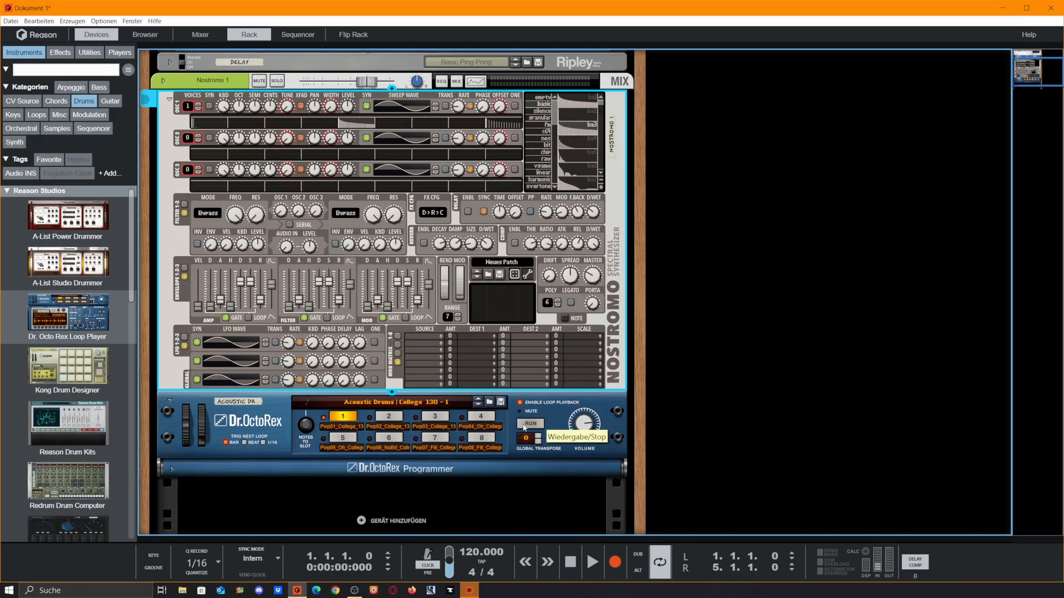
{"action": "left_click", "coordinate": [525, 425]}
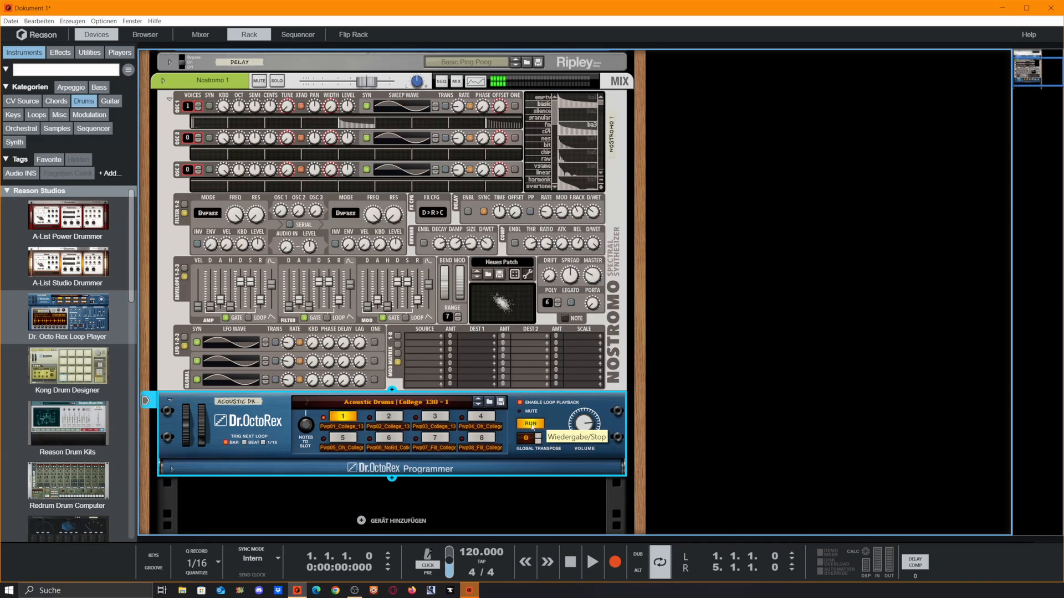
{"action": "left_click", "coordinate": [530, 425]}
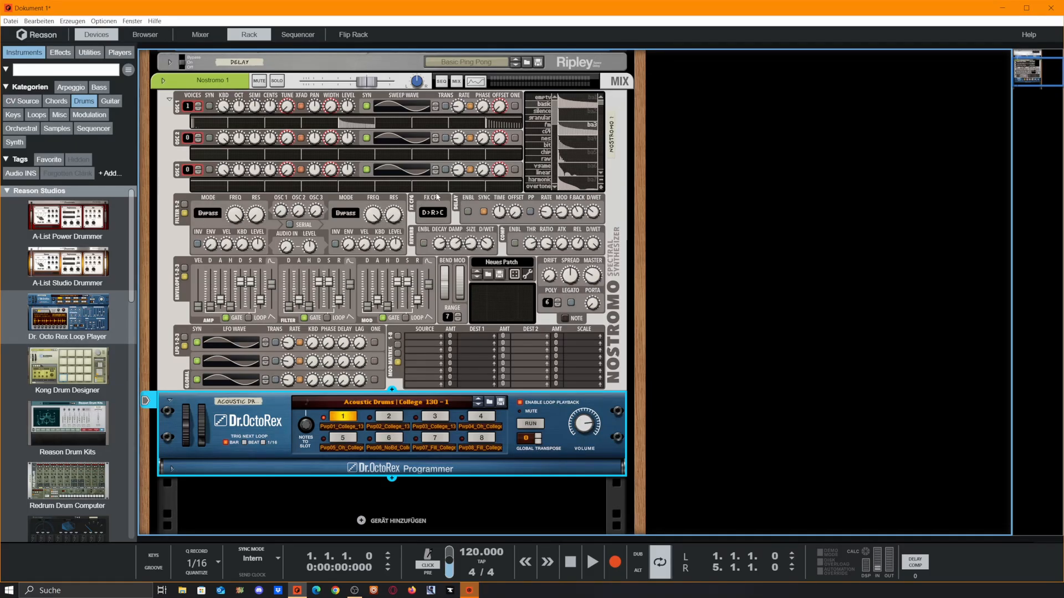
{"action": "left_click", "coordinate": [433, 212]}
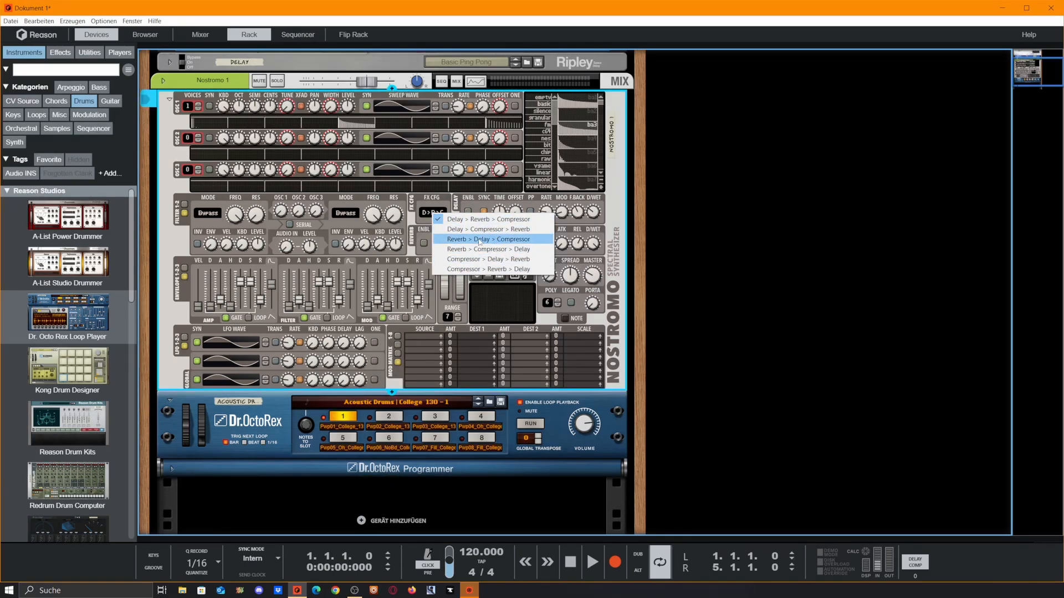
{"action": "left_click", "coordinate": [630, 248]}
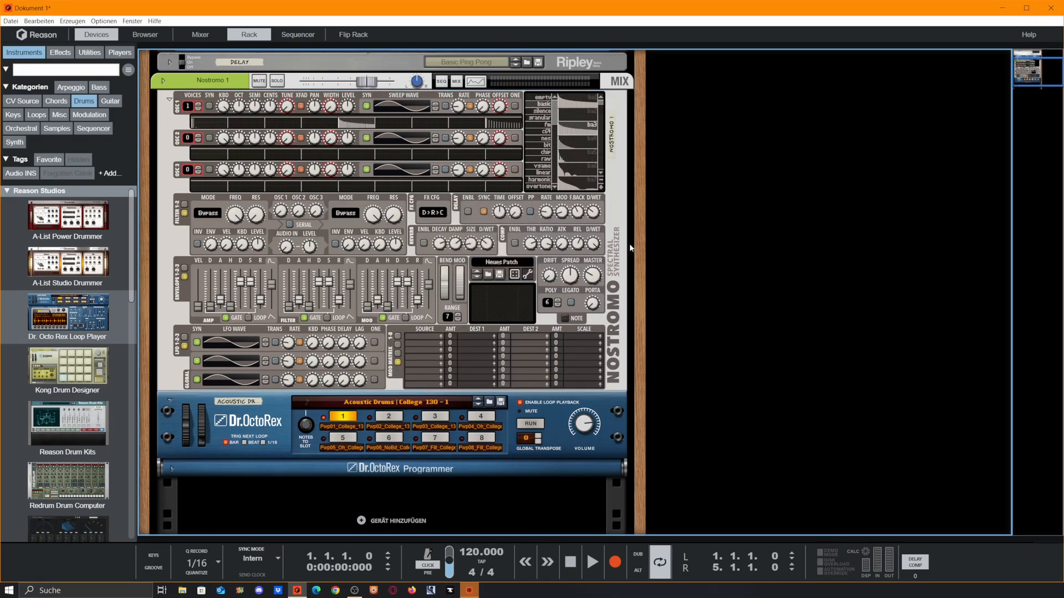
{"action": "left_click", "coordinate": [468, 211]}
{"action": "left_click", "coordinate": [424, 243]}
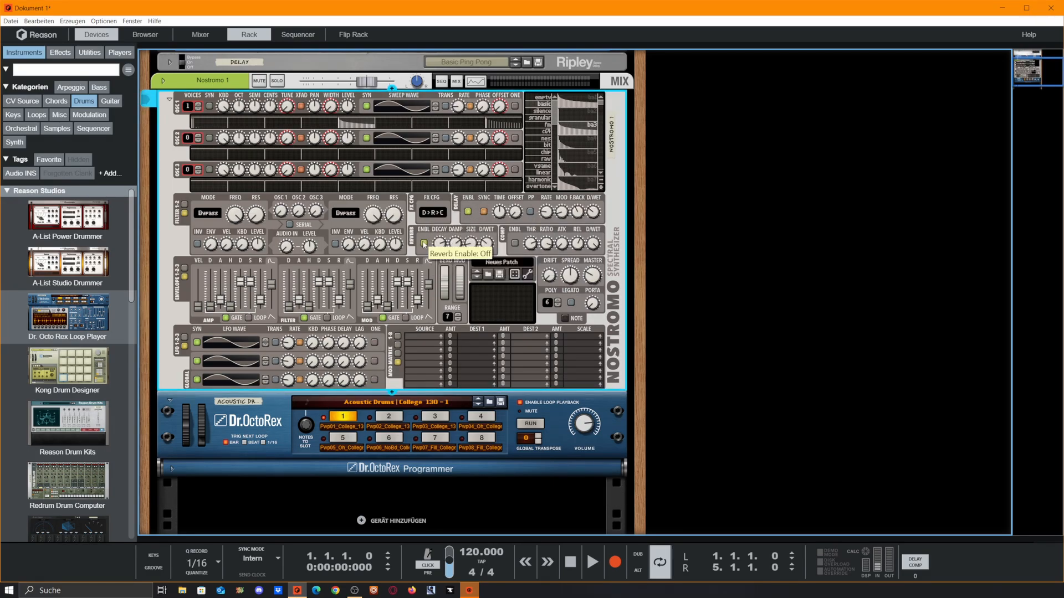
{"action": "left_click", "coordinate": [515, 243]}
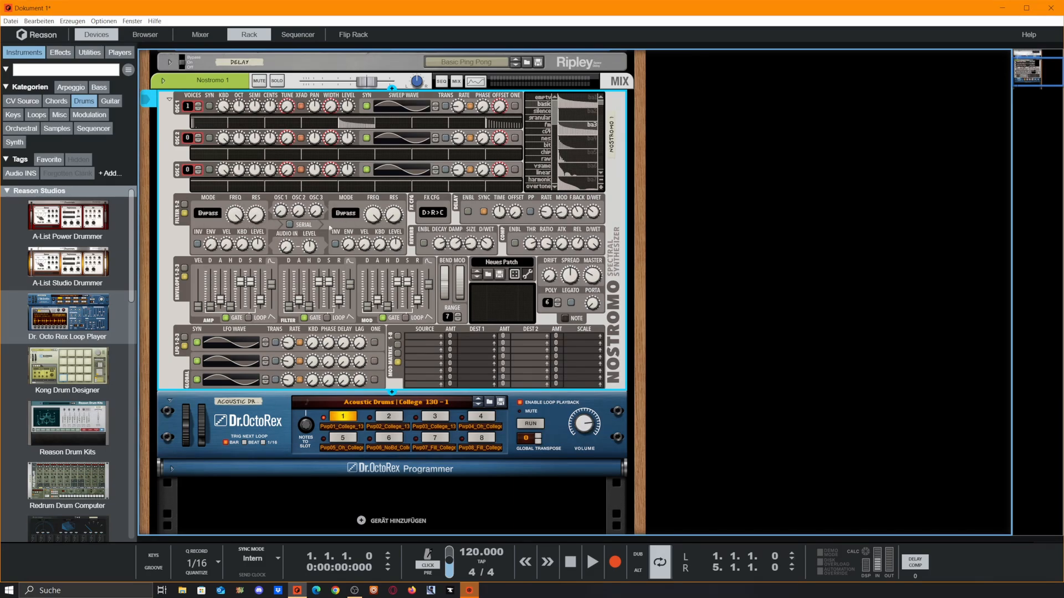
Step: Switch Nostromo's filter routing to SERIAL and view filters 3-4, then return to 1-2
{"action": "left_click", "coordinate": [290, 226]}
{"action": "left_click", "coordinate": [185, 212]}
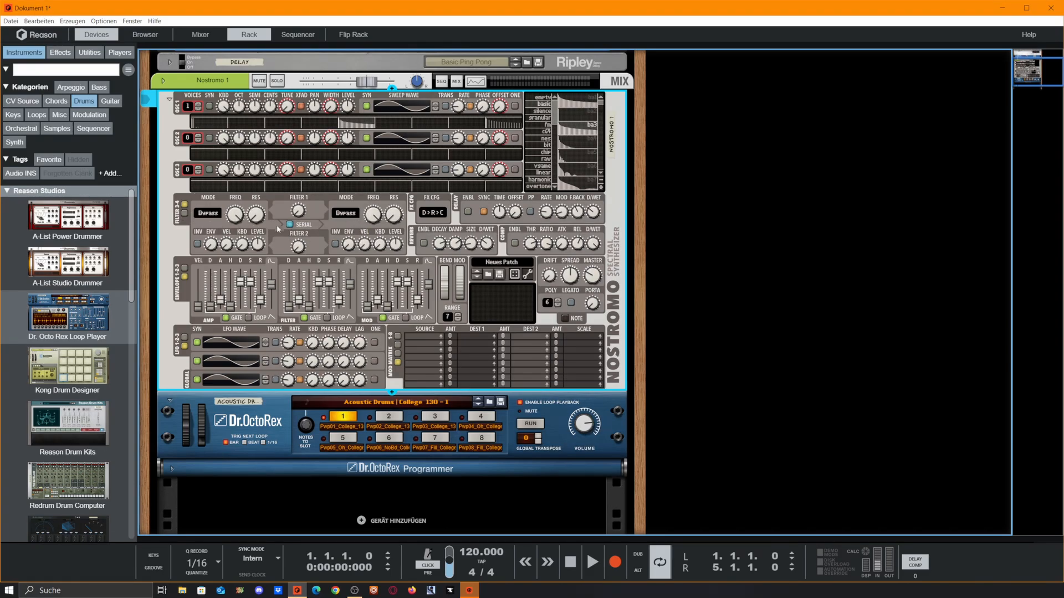
{"action": "left_click", "coordinate": [185, 213]}
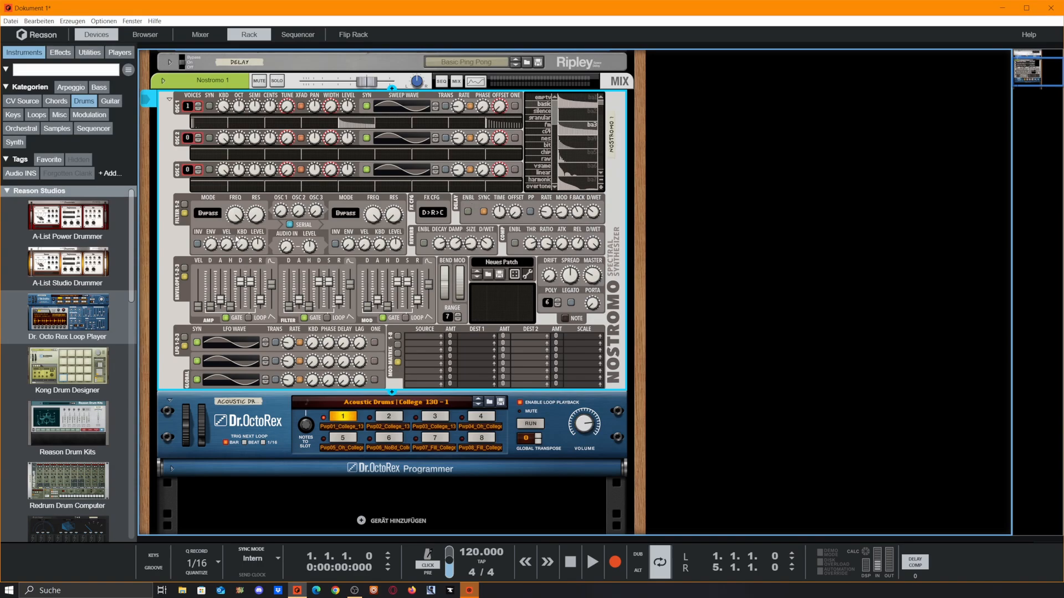
Step: Set Filter 1 to Low Pass 24 dB and Filter 2 to High Pass 12 dB
{"action": "left_click", "coordinate": [206, 215]}
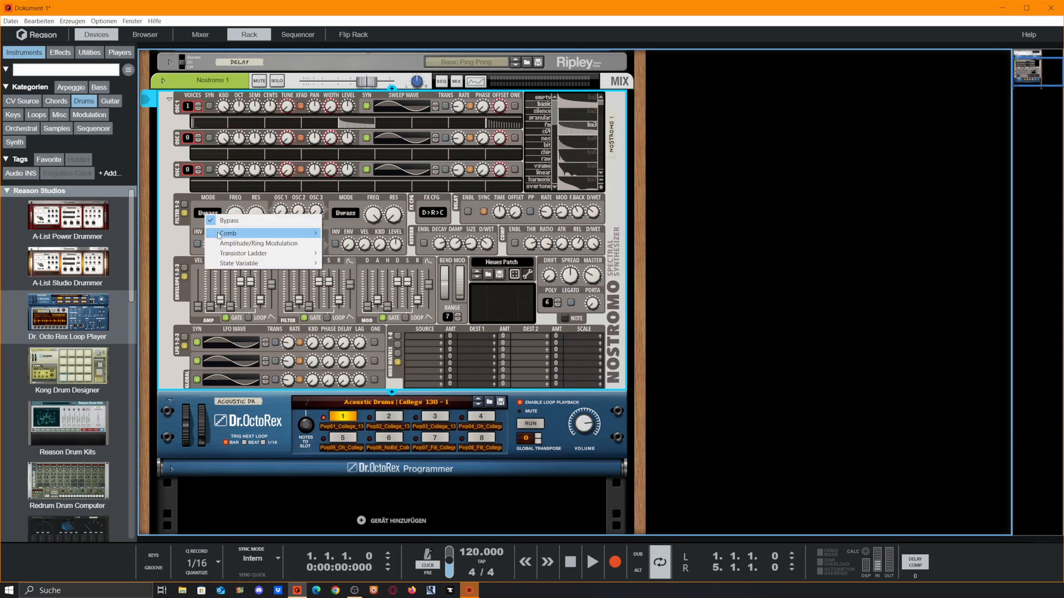
{"action": "mouse_move", "coordinate": [259, 264]}
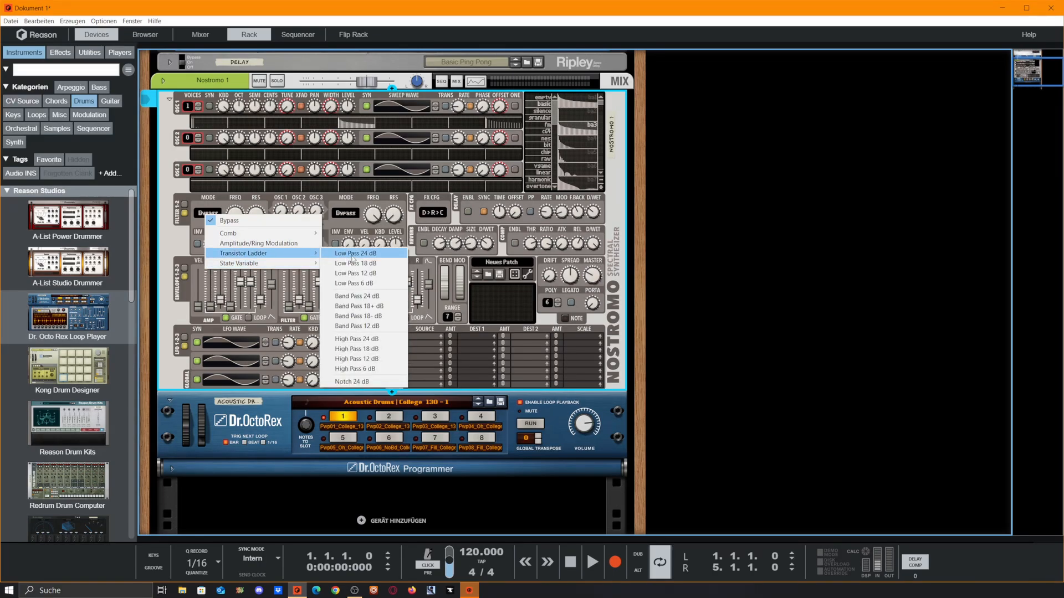
{"action": "left_click", "coordinate": [353, 255]}
{"action": "left_click", "coordinate": [345, 216]}
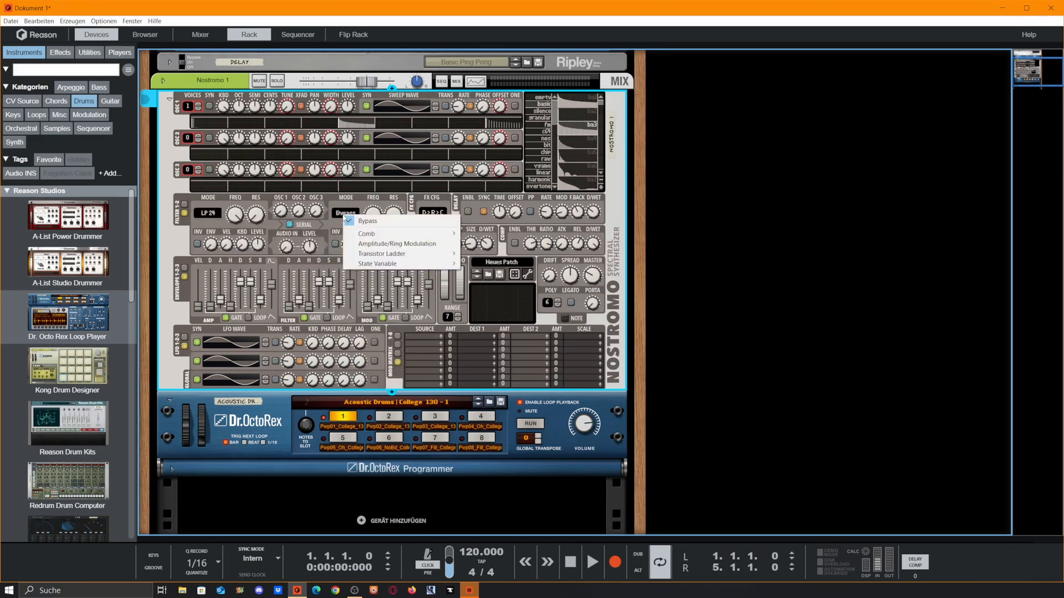
{"action": "mouse_move", "coordinate": [427, 264]}
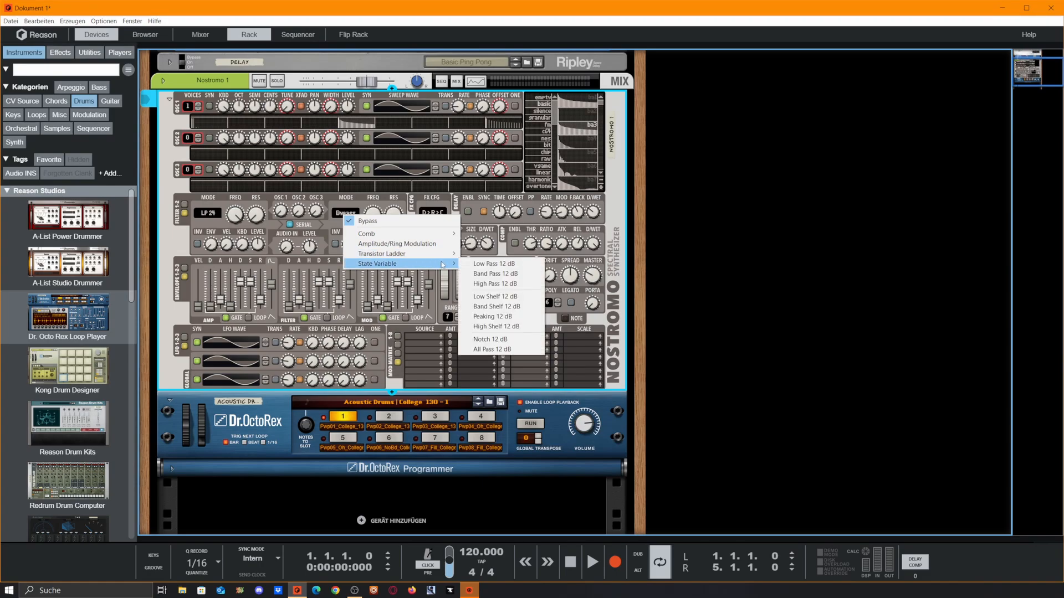
{"action": "left_click", "coordinate": [505, 287]}
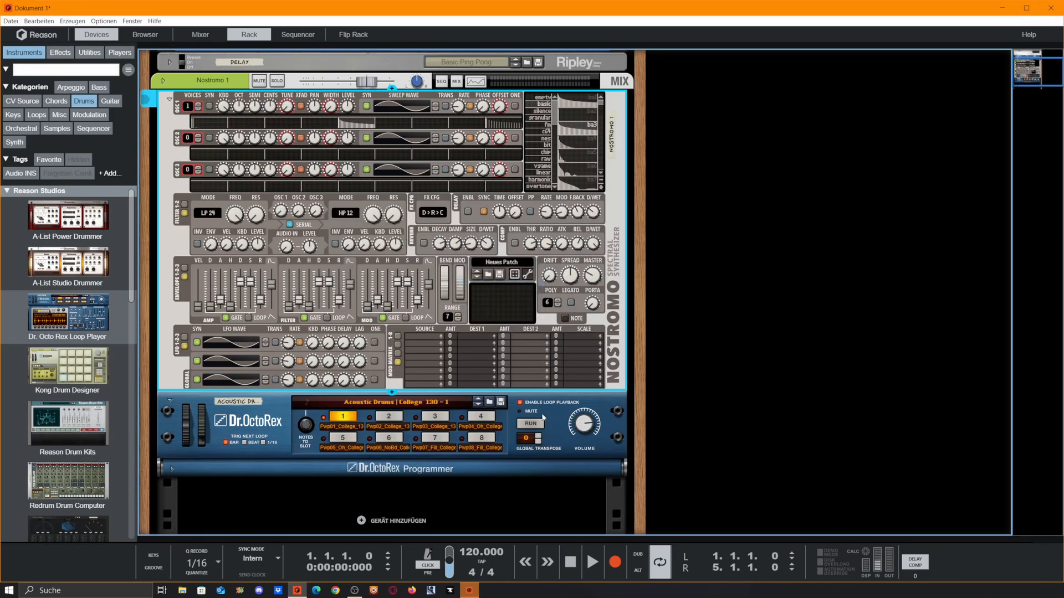
Step: Play the drum loop and lower cutoffs to 5,31 kHz (Filter 2) and 2,73 kHz (Filter 1)
{"action": "left_click", "coordinate": [530, 424]}
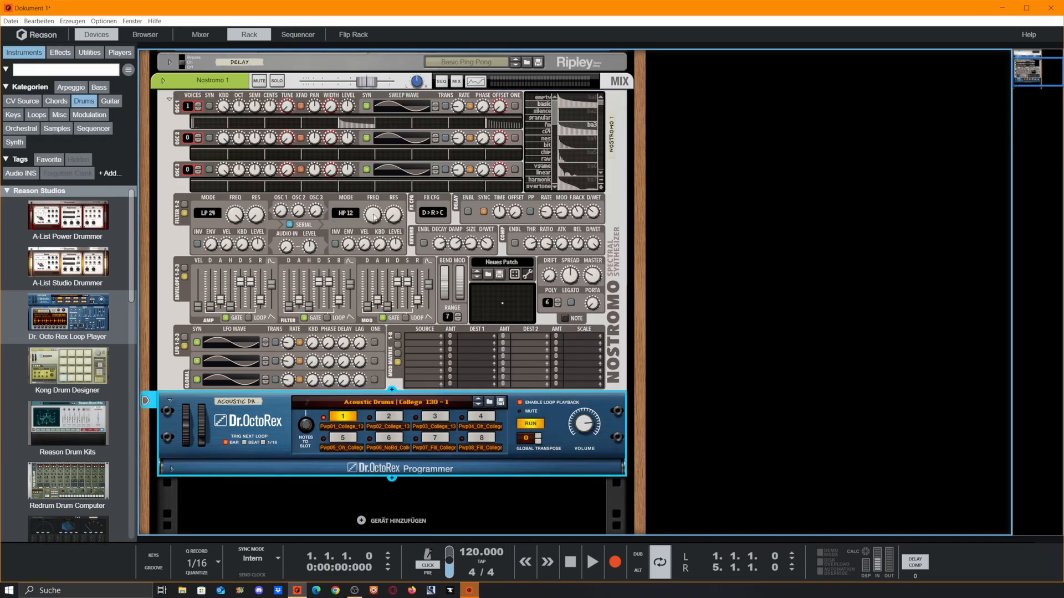
{"action": "left_click", "coordinate": [374, 216]}
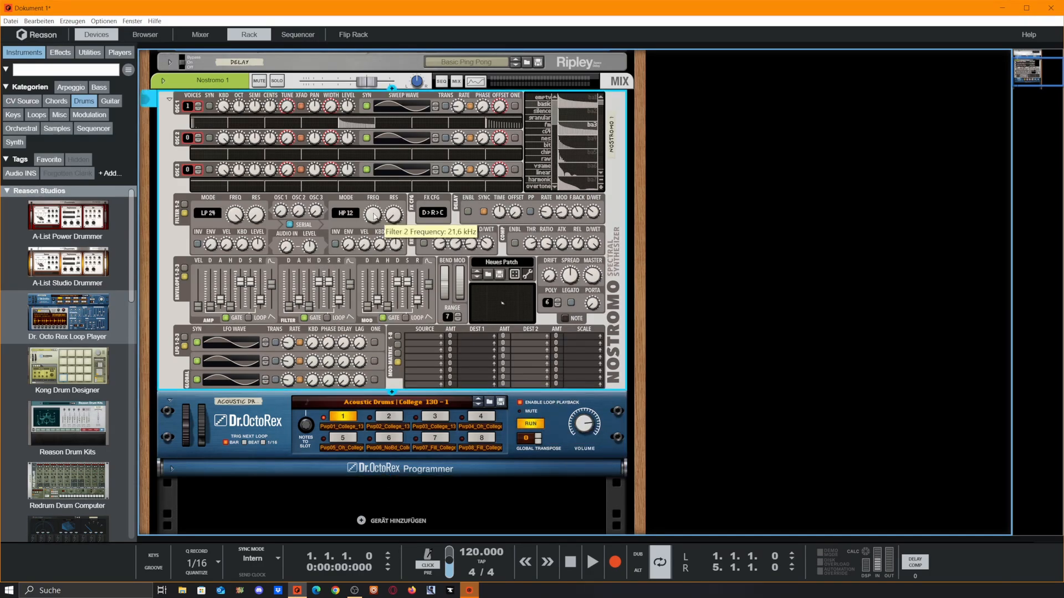
{"action": "left_click_drag", "start_coordinate": [374, 216], "coordinate": [425, 321]}
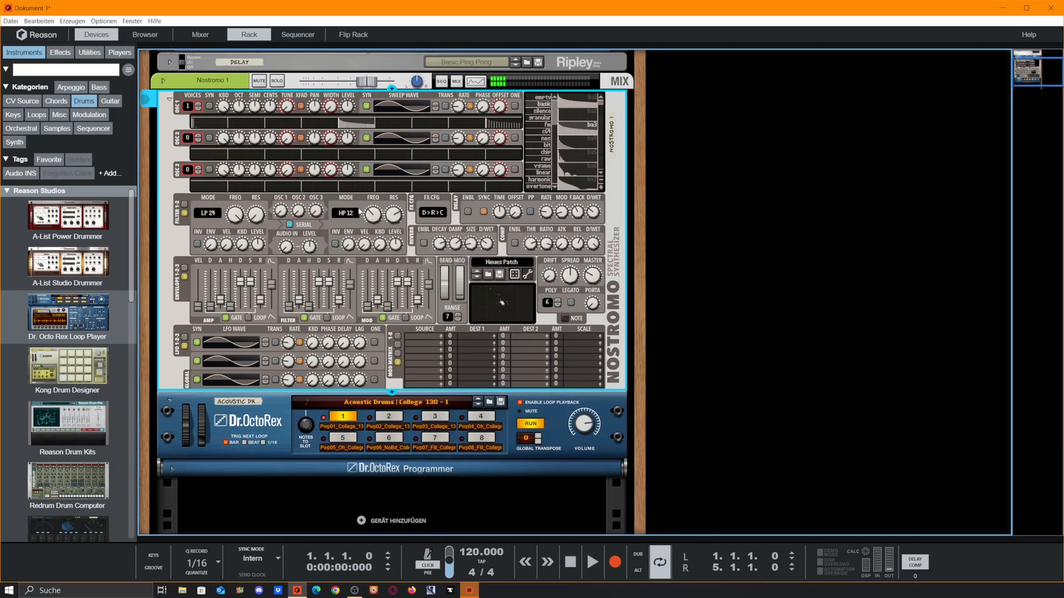
{"action": "left_click", "coordinate": [531, 424]}
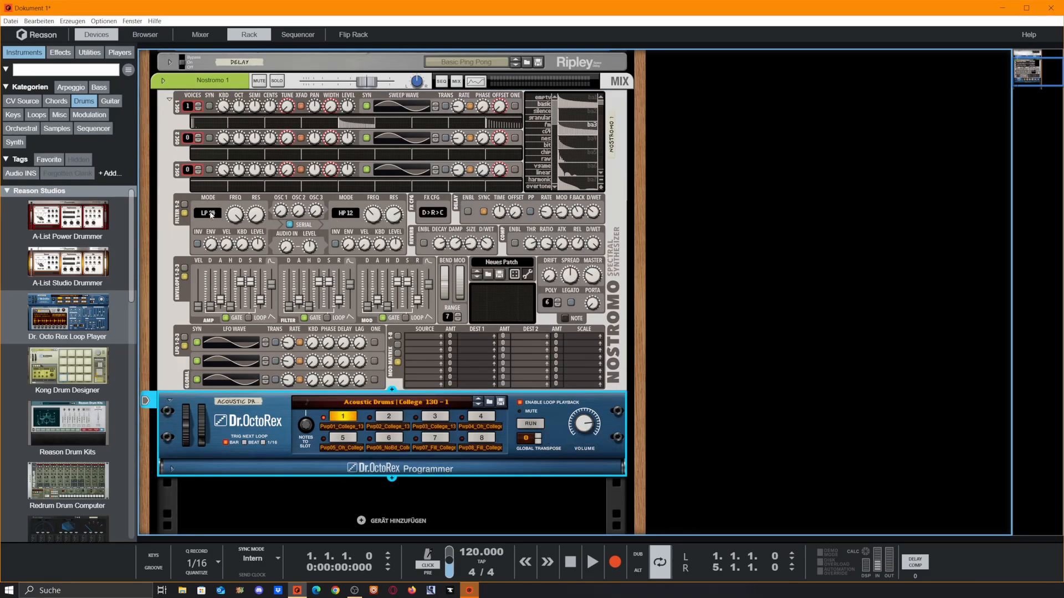
{"action": "left_click", "coordinate": [517, 425]}
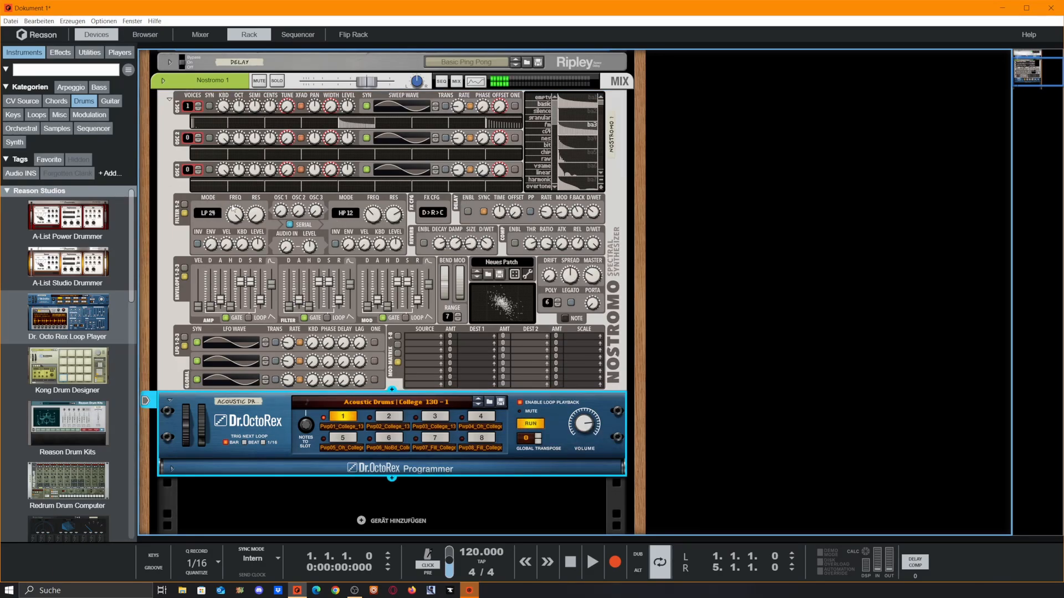
{"action": "left_click", "coordinate": [233, 228]}
{"action": "left_click_drag", "start_coordinate": [233, 229], "coordinate": [243, 266]}
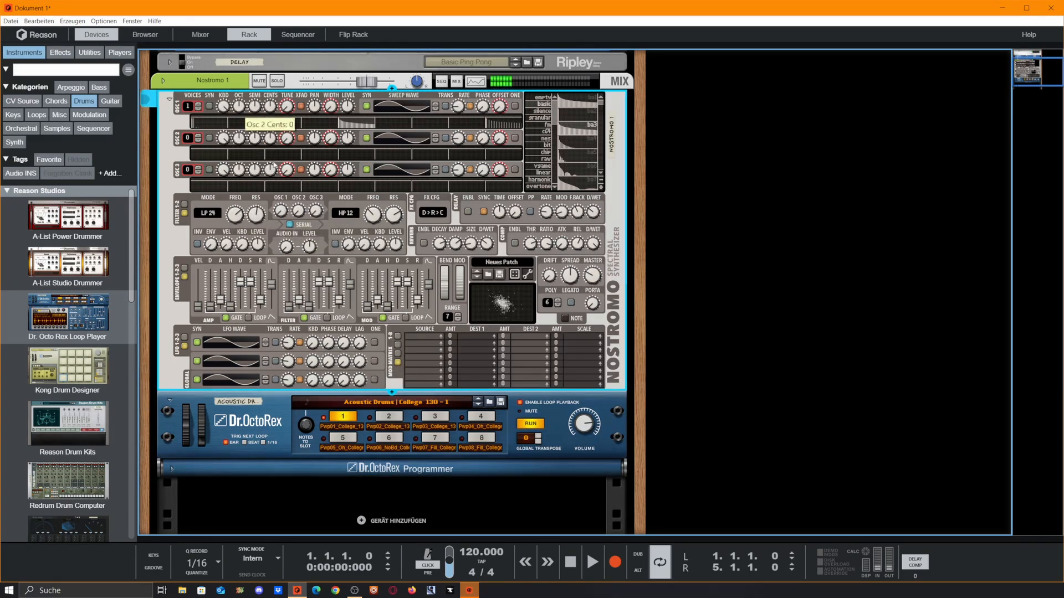
Step: Change Filter 2 to Band Pass 24 dB with its cutoff swept down to about 169 Hz
{"action": "left_click", "coordinate": [342, 220]}
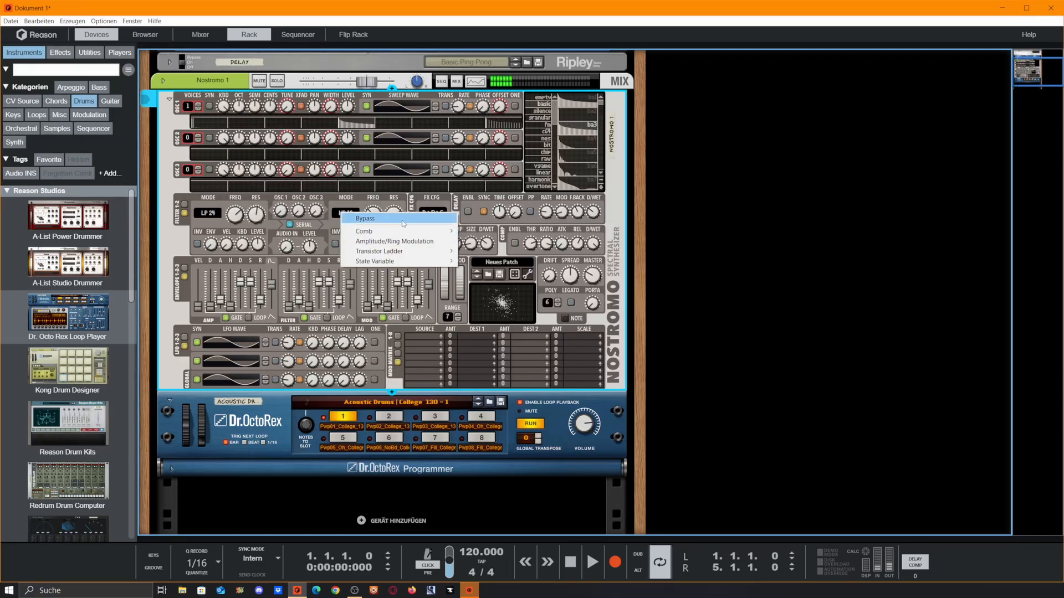
{"action": "mouse_move", "coordinate": [449, 250]}
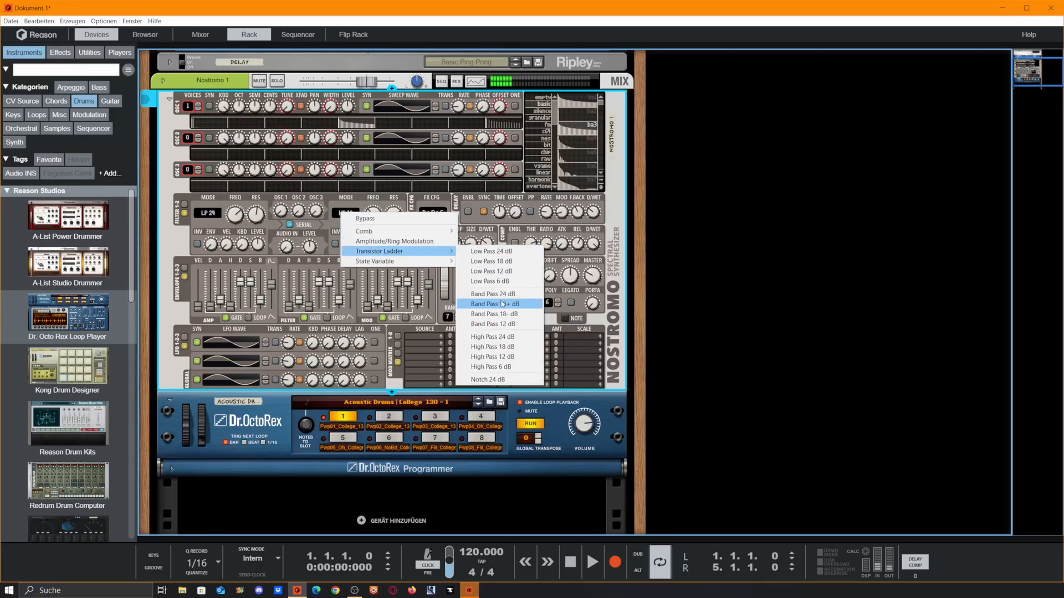
{"action": "left_click", "coordinate": [496, 293]}
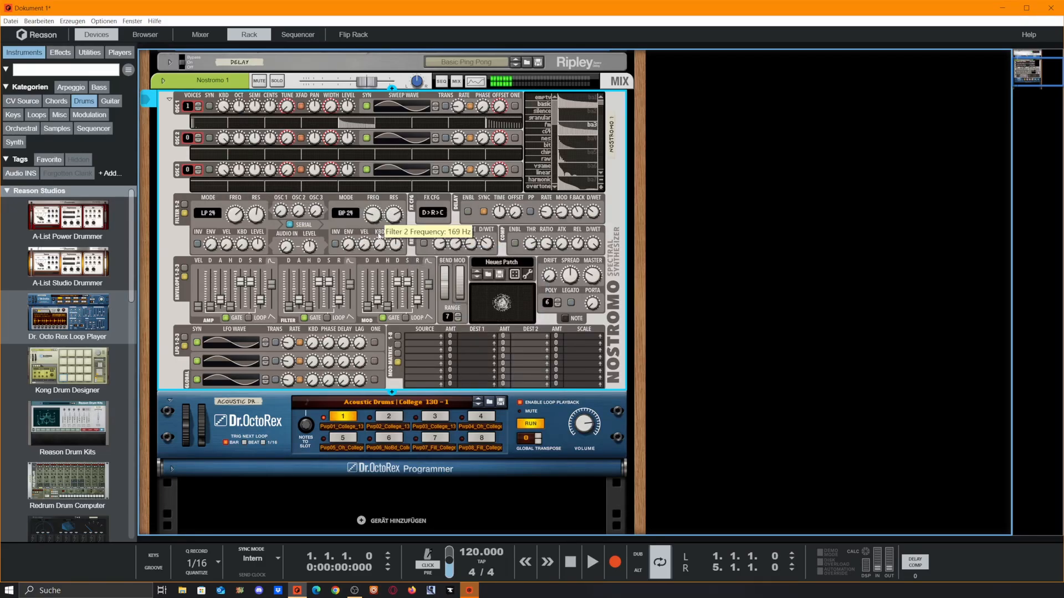
{"action": "left_click_drag", "start_coordinate": [379, 196], "coordinate": [379, 173]}
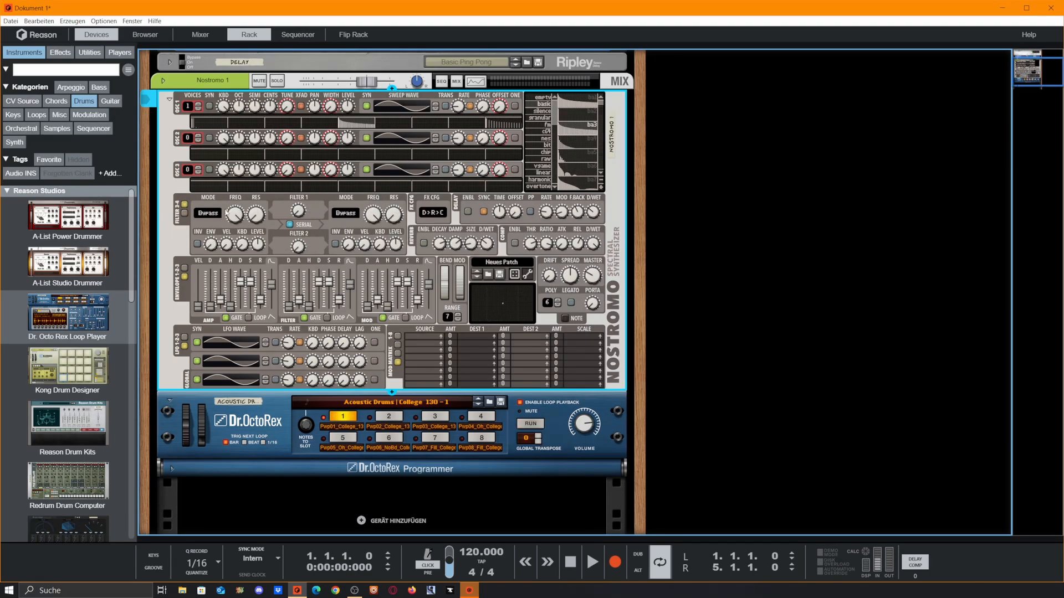
Step: Set Filter 3 to High Pass 12 dB and raise its resonance
{"action": "left_click", "coordinate": [226, 212]}
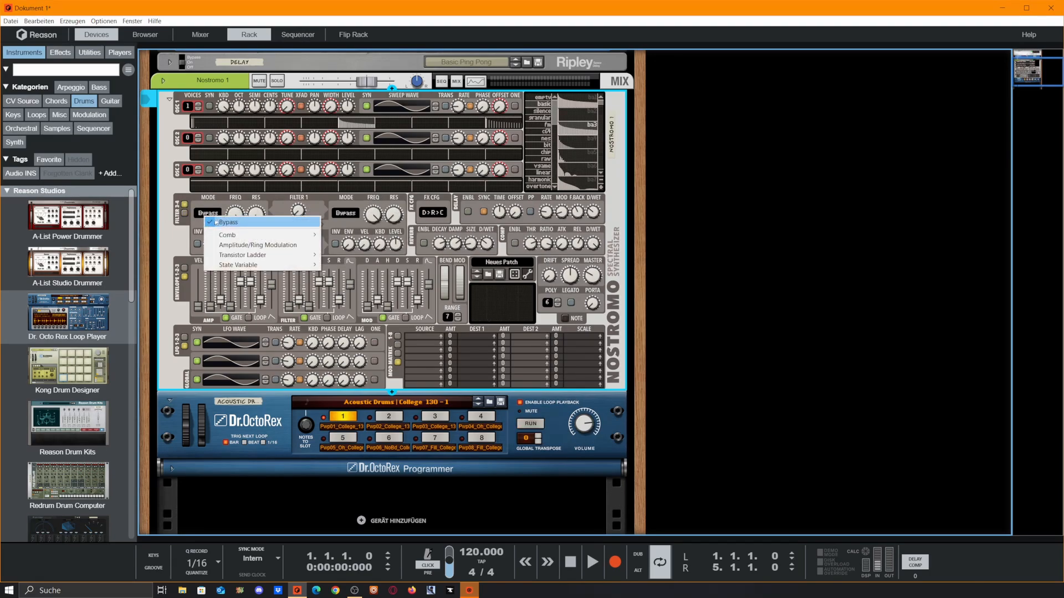
{"action": "mouse_move", "coordinate": [288, 256]}
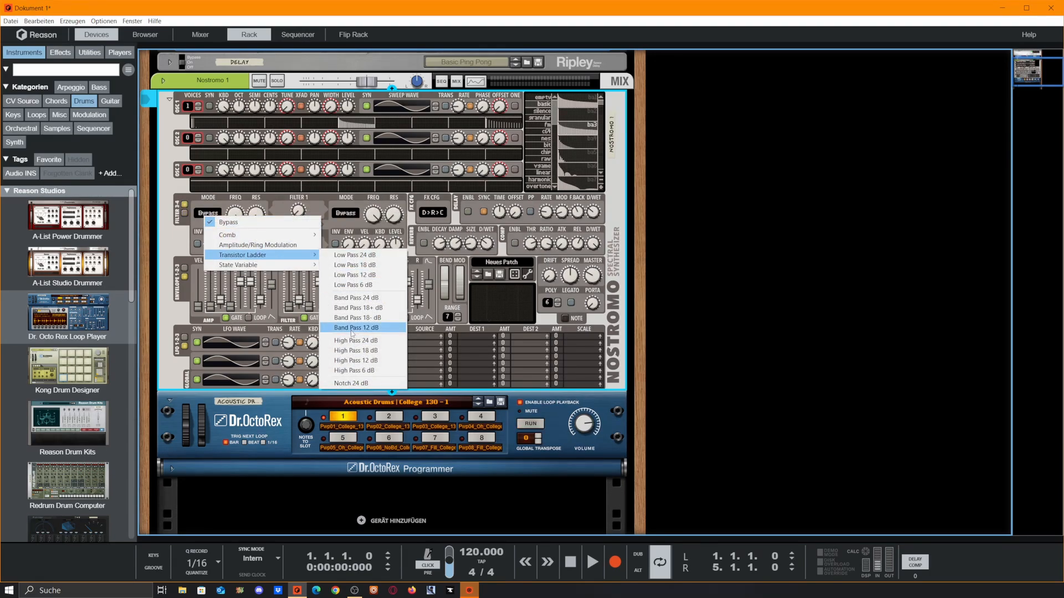
{"action": "left_click", "coordinate": [355, 361]}
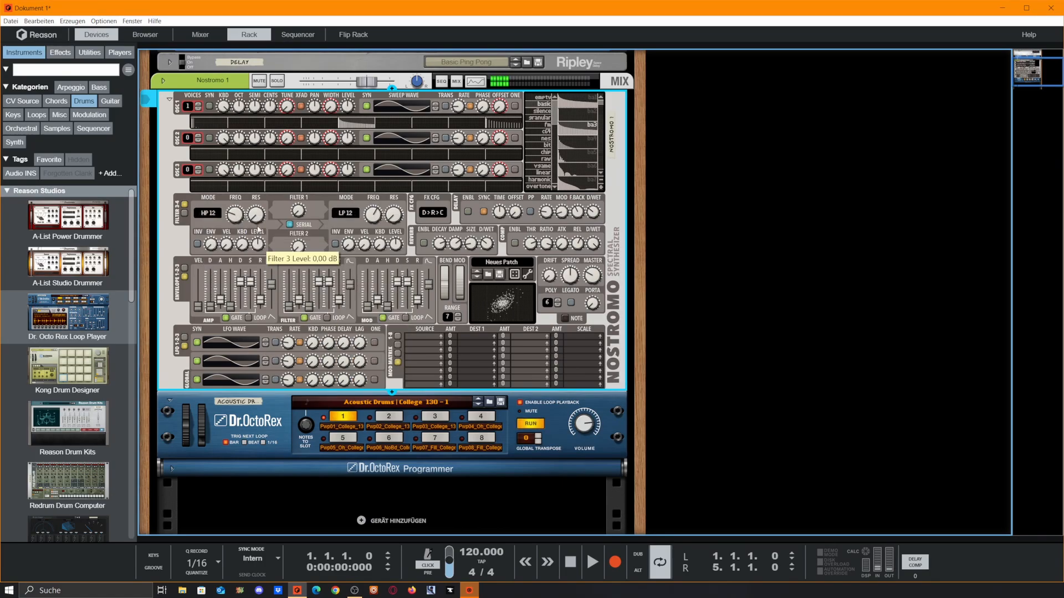
{"action": "left_click_drag", "start_coordinate": [252, 132], "coordinate": [248, 66]}
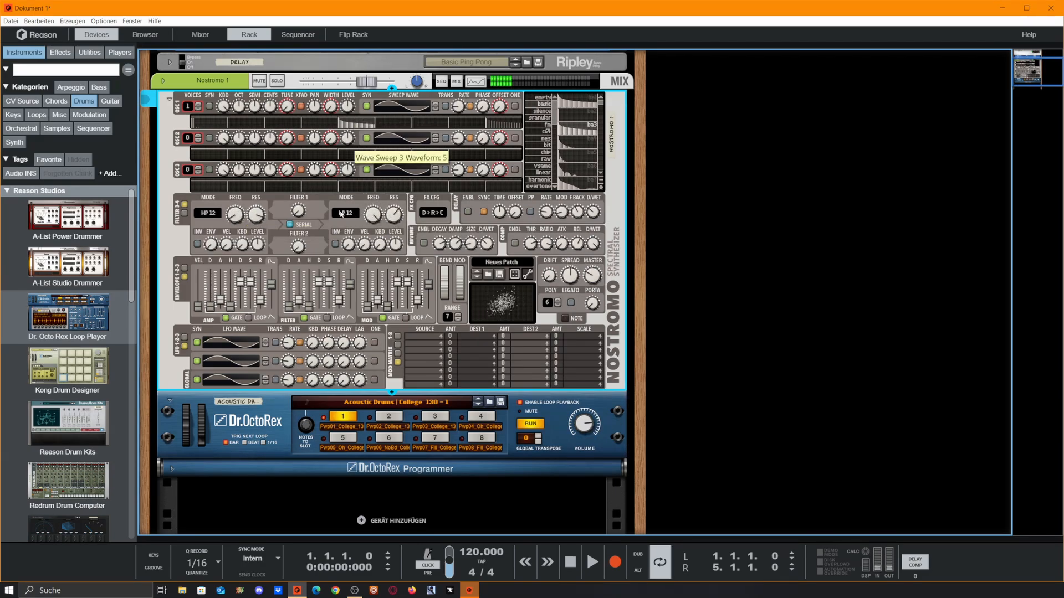
Step: Back on filters 1-2, nudge Filter 1's cutoff up and drop Filter 2's to 153 Hz
{"action": "right_click", "coordinate": [212, 212]}
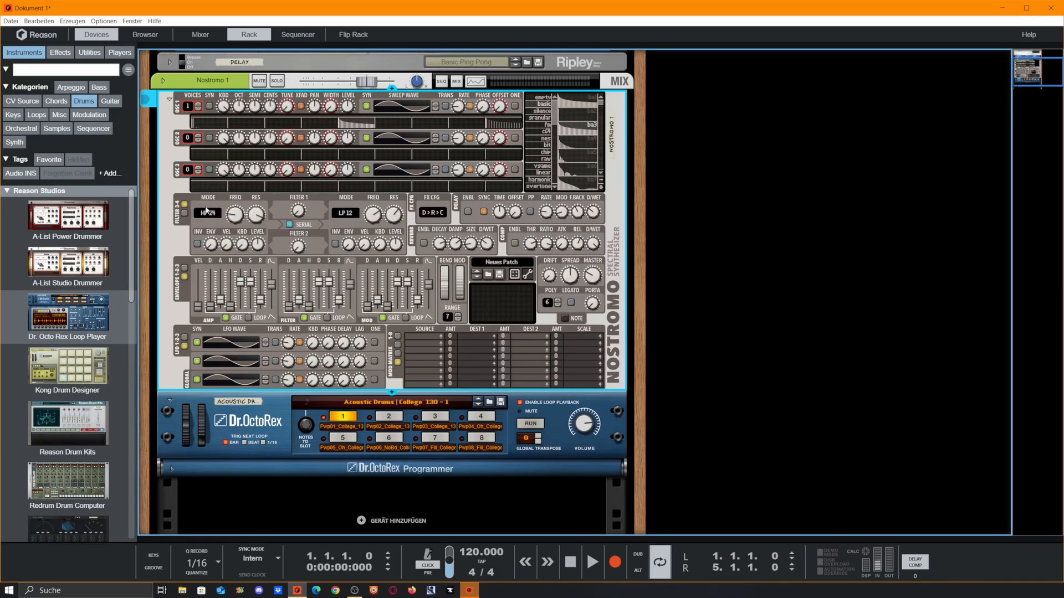
{"action": "left_click", "coordinate": [185, 214]}
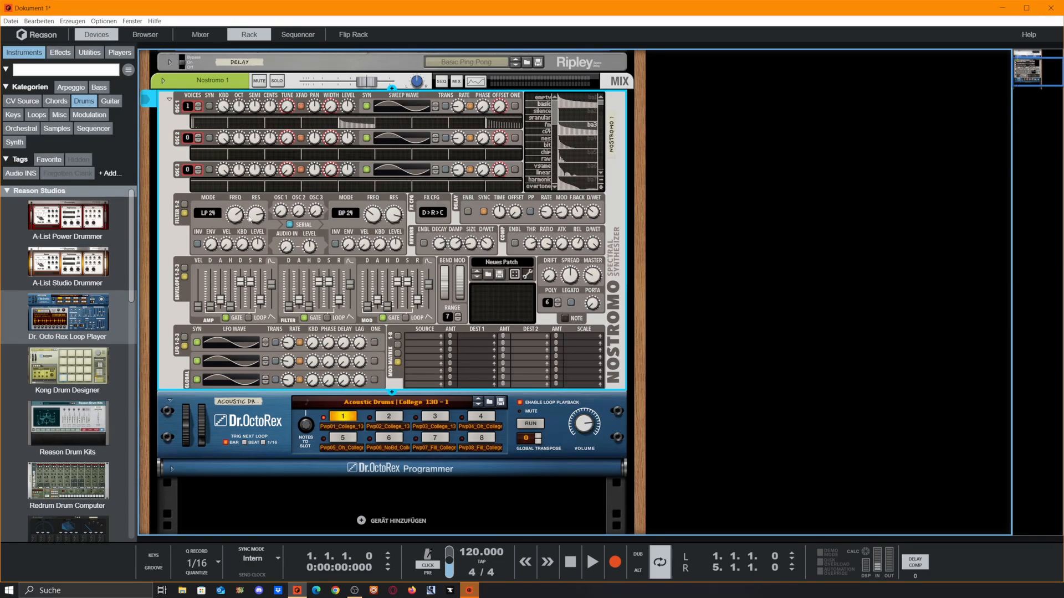
{"action": "mouse_move", "coordinate": [236, 215]}
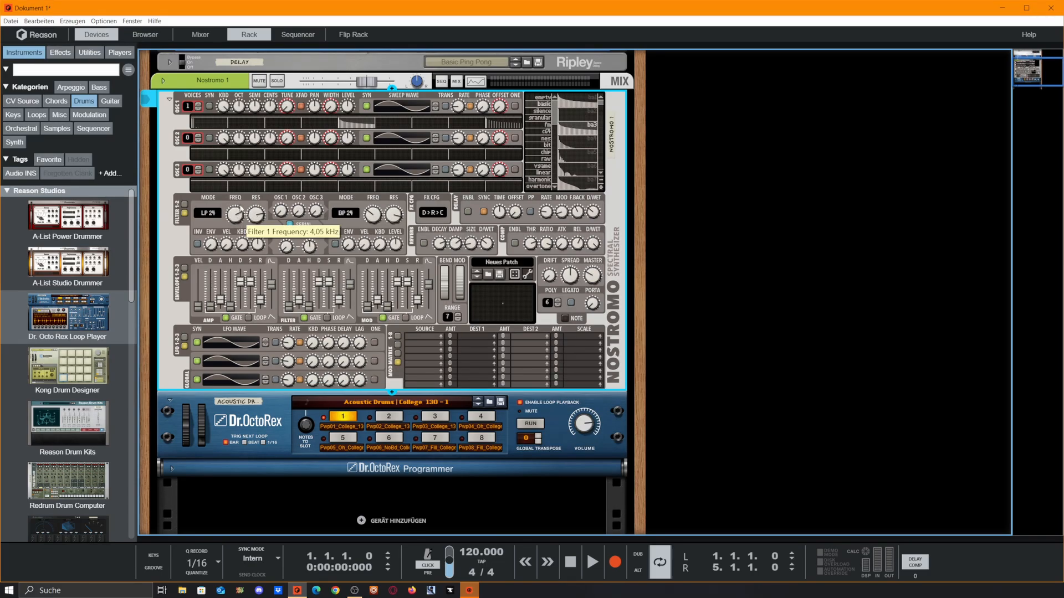
{"action": "left_click_drag", "start_coordinate": [244, 194], "coordinate": [244, 192]}
{"action": "mouse_move", "coordinate": [374, 217]}
{"action": "left_mouse_down"}
{"action": "mouse_move", "coordinate": [381, 235]}
{"action": "mouse_move", "coordinate": [385, 226]}
{"action": "left_mouse_up"}
Step: Switch Filter 3 to Comb + with boosted resonance and a 391 Hz cutoff
{"action": "left_click", "coordinate": [211, 213]}
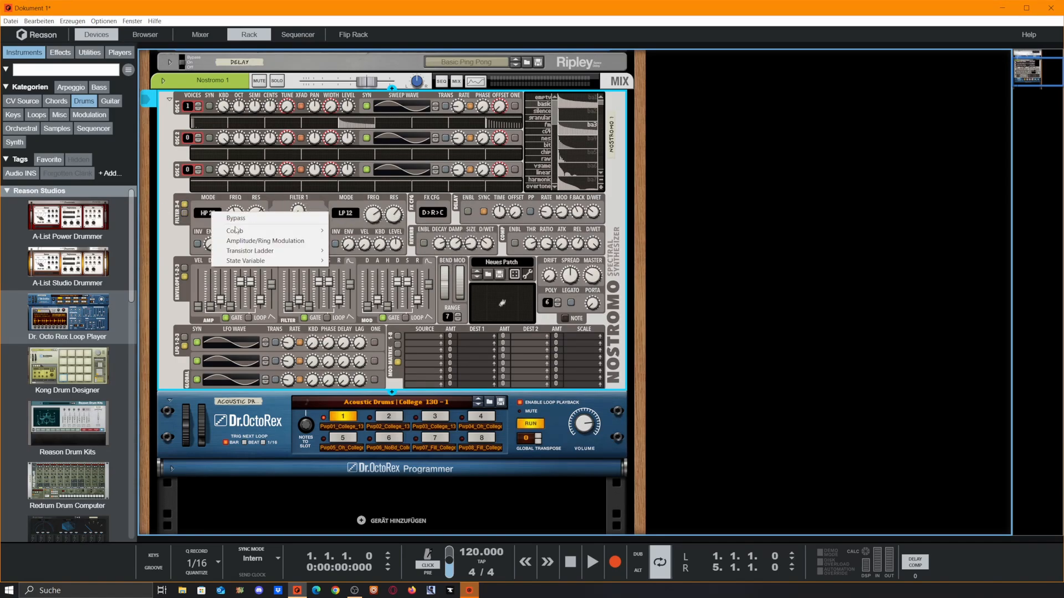
{"action": "mouse_move", "coordinate": [298, 230]}
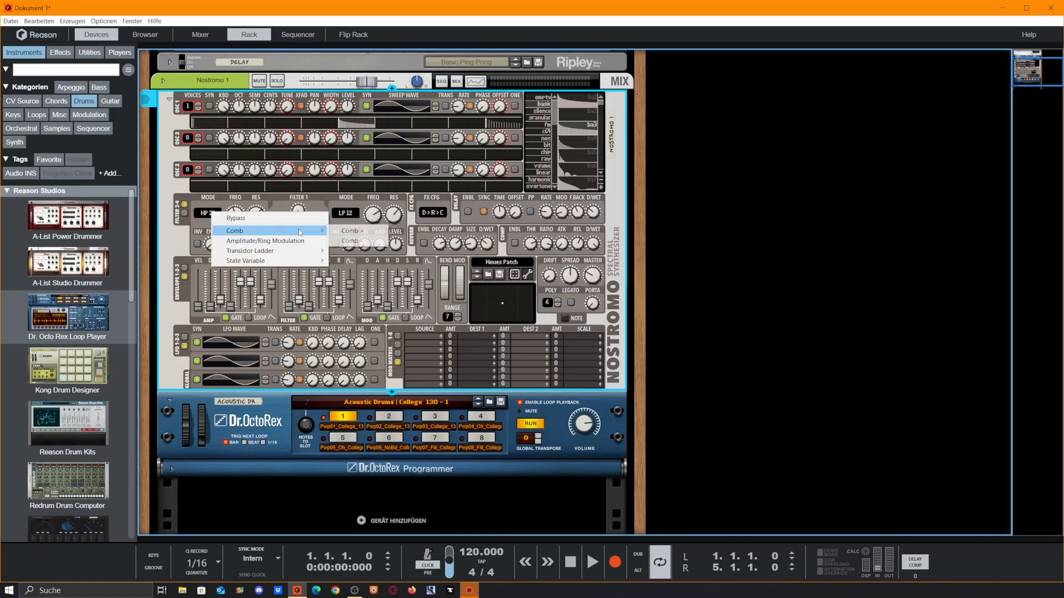
{"action": "left_click", "coordinate": [353, 231]}
{"action": "left_click_drag", "start_coordinate": [258, 216], "coordinate": [240, 240]}
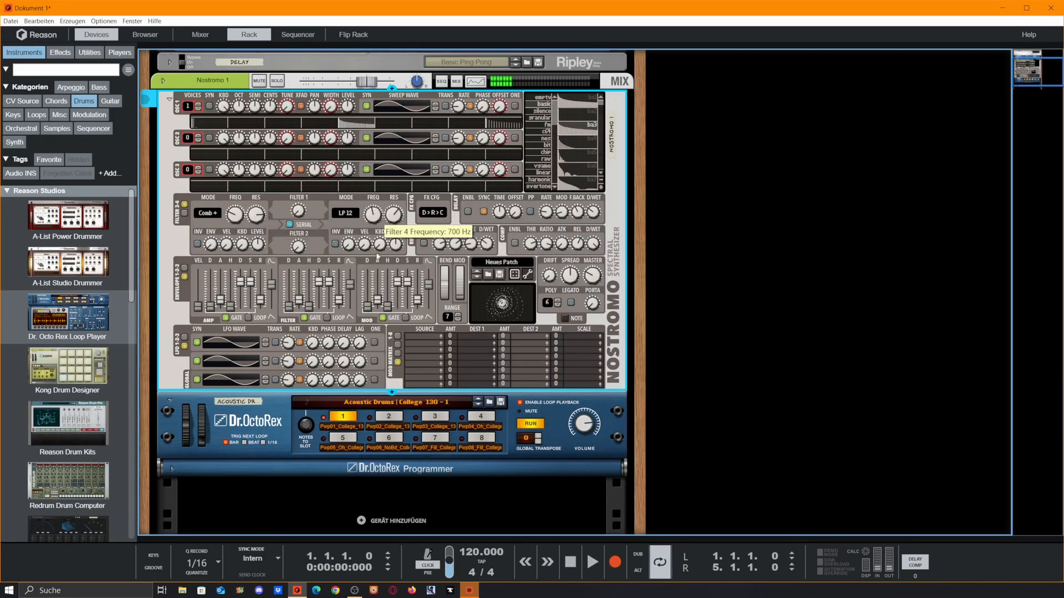
Step: Set Filter 4 to Comb - with a mid-range frequency, then stop playback
{"action": "left_click", "coordinate": [346, 213]}
{"action": "left_click", "coordinate": [379, 206]}
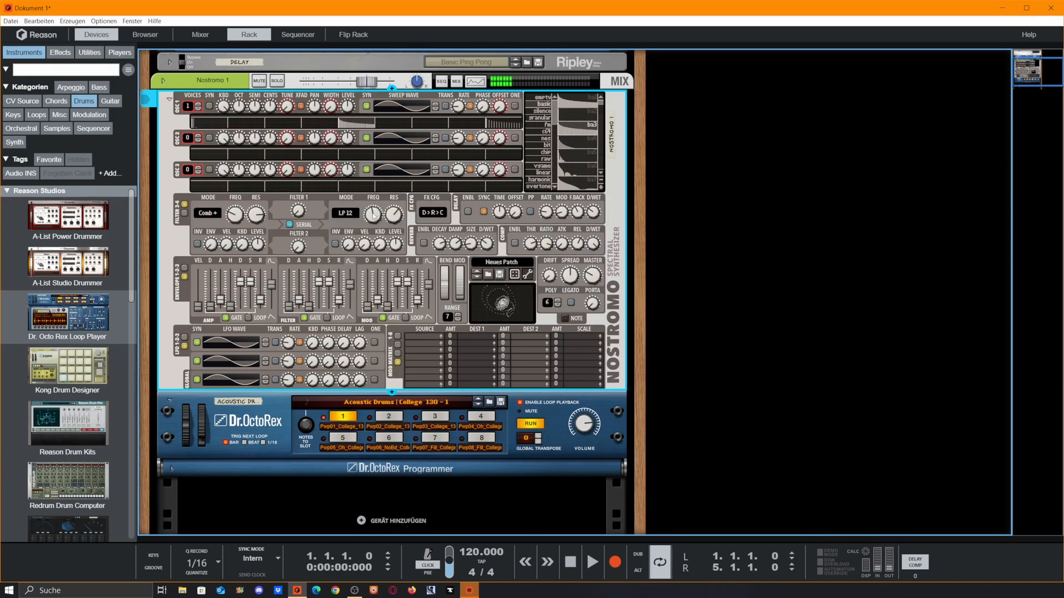
{"action": "left_click_drag", "start_coordinate": [376, 214], "coordinate": [386, 166]}
{"action": "left_click_drag", "start_coordinate": [394, 216], "coordinate": [323, 338]}
{"action": "left_click", "coordinate": [346, 212]}
{"action": "mouse_move", "coordinate": [437, 236]}
{"action": "left_click", "coordinate": [487, 247]}
{"action": "left_click_drag", "start_coordinate": [371, 215], "coordinate": [391, 198]}
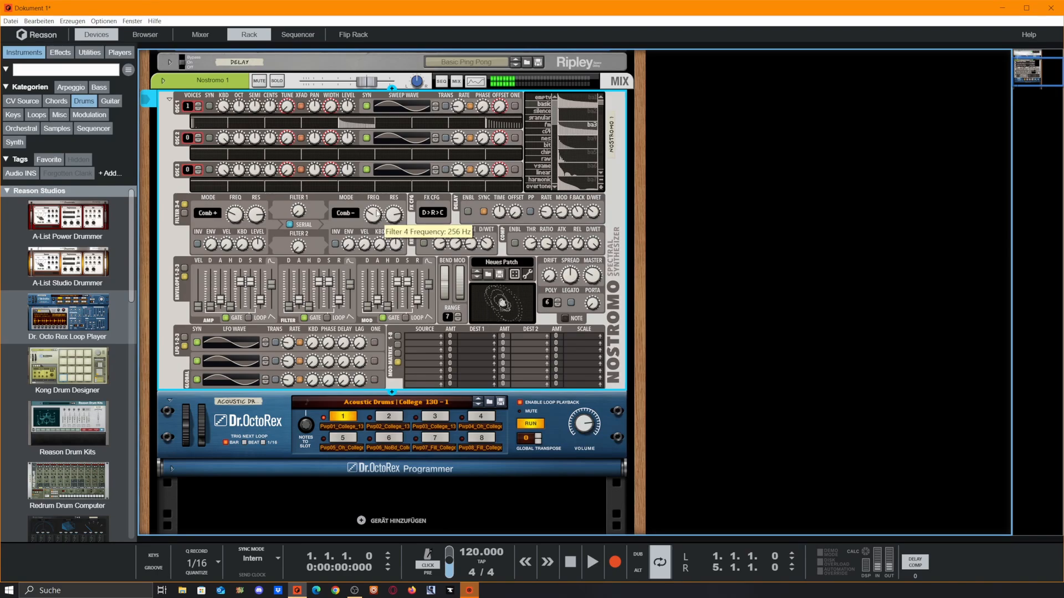
{"action": "key", "text": "space"}
{"action": "key", "text": "space"}
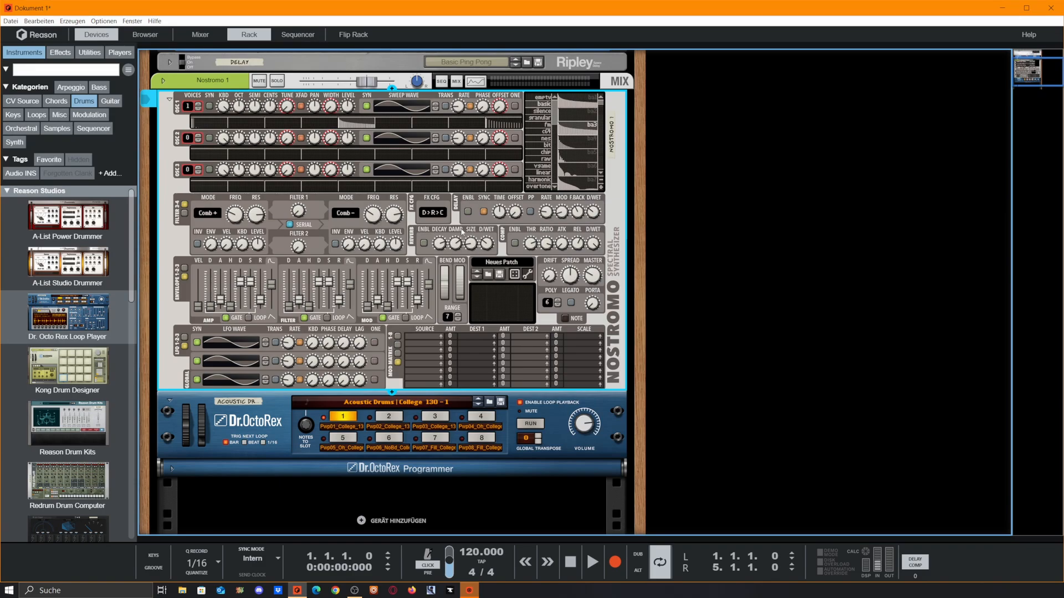
Step: Enable Nostromo's compressor, reverb and delay effects and review the effect order list
{"action": "left_click", "coordinate": [515, 244]}
{"action": "left_click", "coordinate": [424, 243]}
{"action": "left_click", "coordinate": [468, 211]}
{"action": "left_click", "coordinate": [430, 216]}
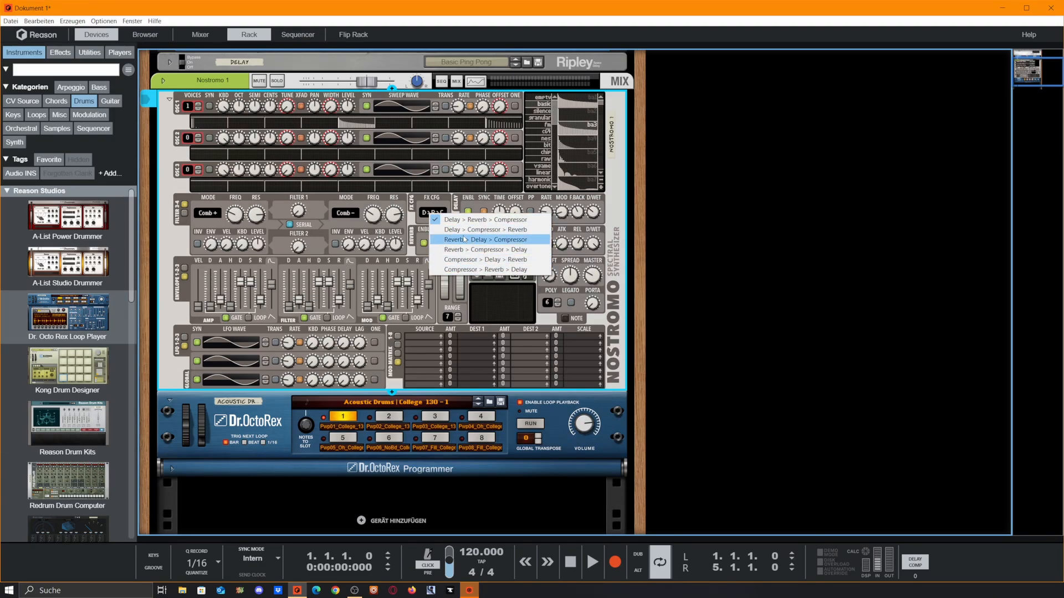
{"action": "left_click", "coordinate": [473, 204]}
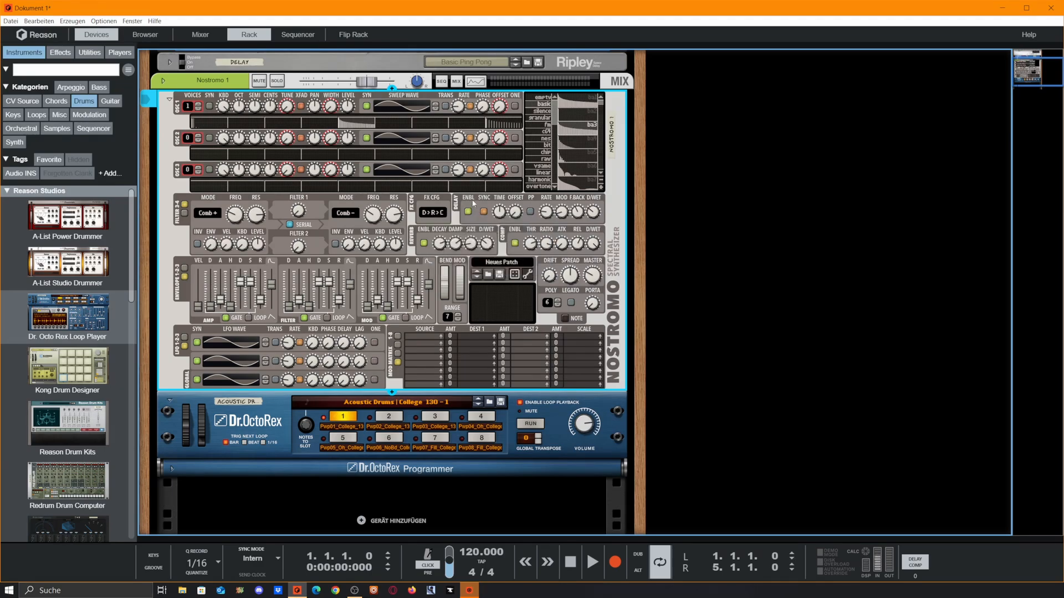
Step: Turn delay and reverb off again and choose the Compressor > Delay > Reverb order
{"action": "left_click", "coordinate": [469, 212]}
{"action": "left_click", "coordinate": [424, 243]}
{"action": "left_click", "coordinate": [425, 214]}
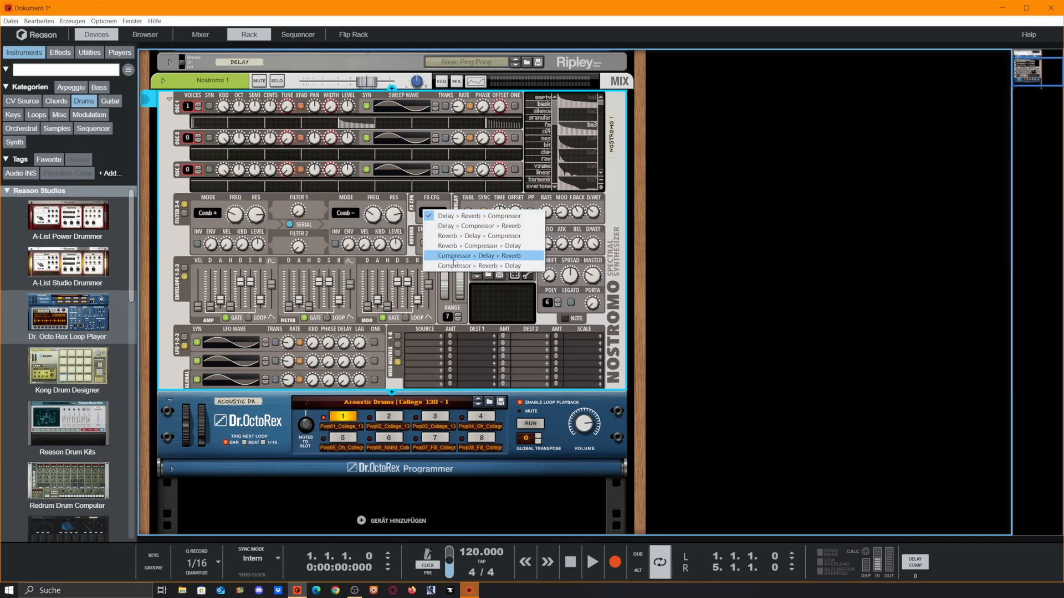
{"action": "left_click", "coordinate": [510, 258]}
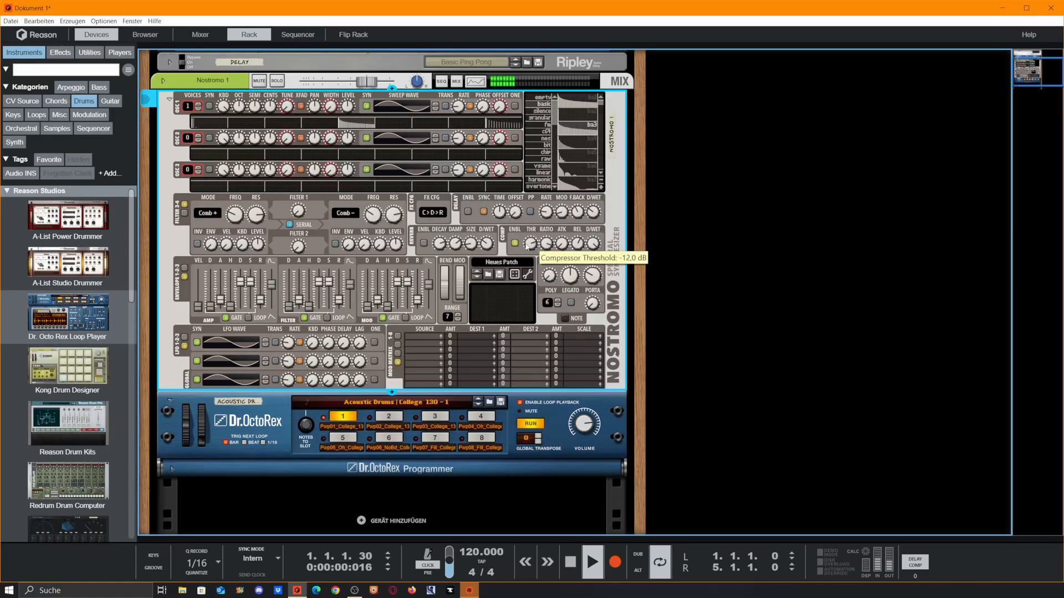
Step: Start the Dr. OctoRex loop and re-enable Nostromo's Delay effect
{"action": "left_click", "coordinate": [537, 425]}
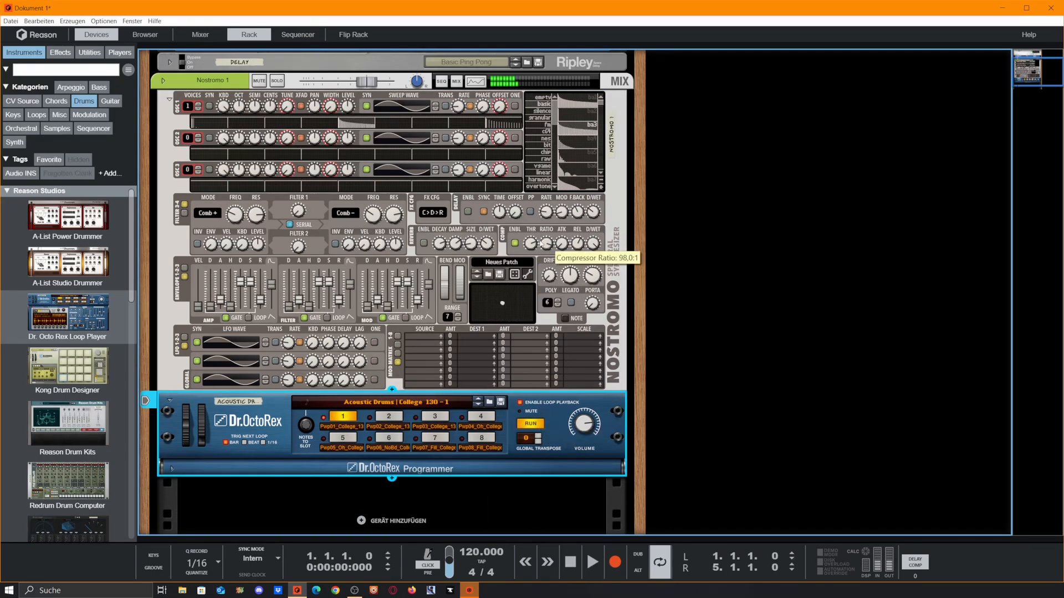
{"action": "left_click", "coordinate": [560, 296]}
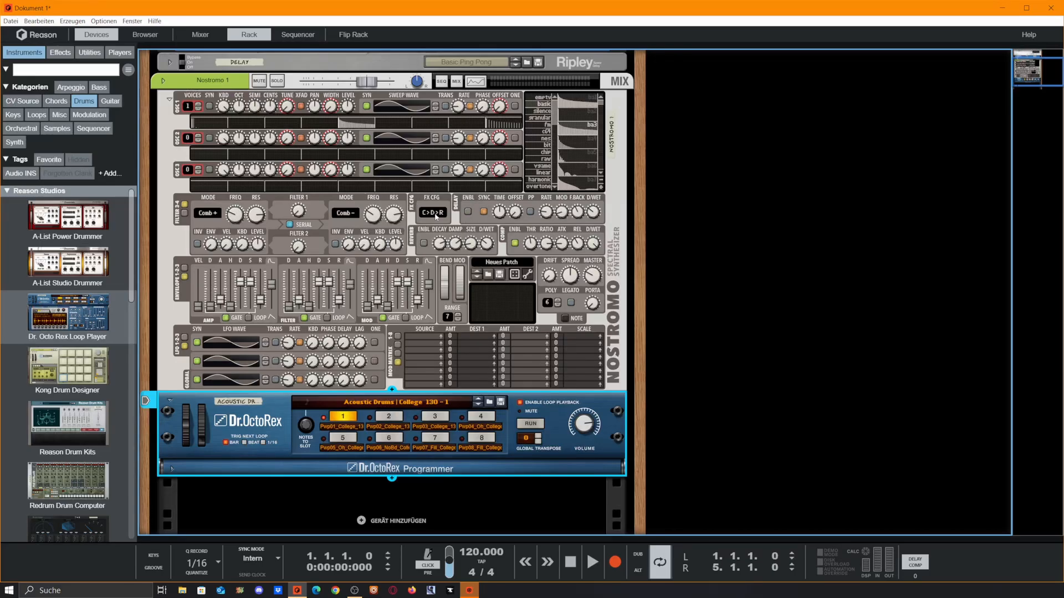
{"action": "left_click", "coordinate": [467, 212]}
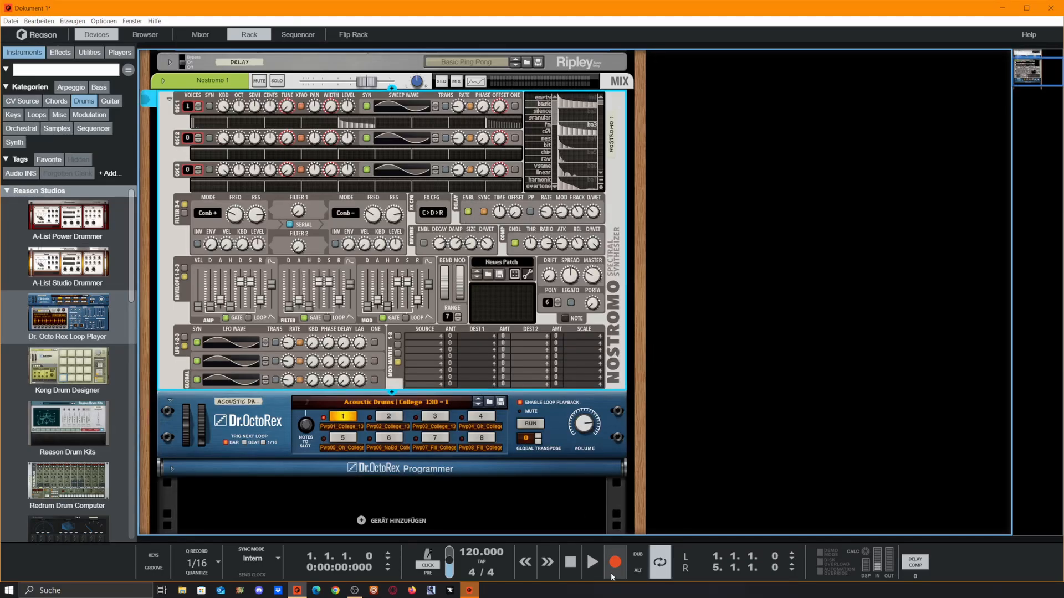
Step: With the drum loop playing, set the delay to ping-pong and enable reverb at 35% wet
{"action": "left_click", "coordinate": [531, 424]}
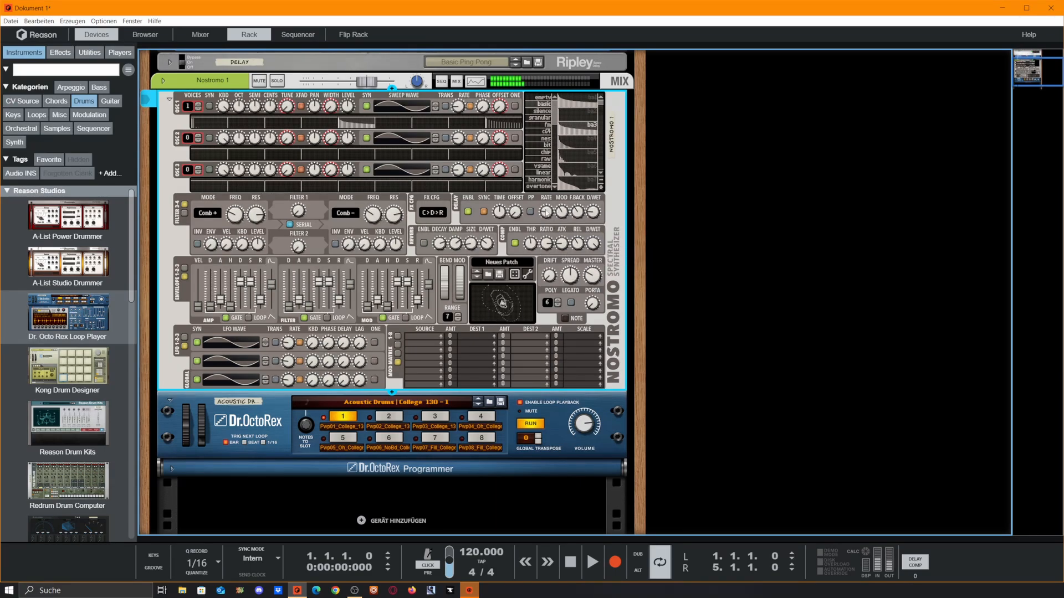
{"action": "left_click", "coordinate": [530, 212]}
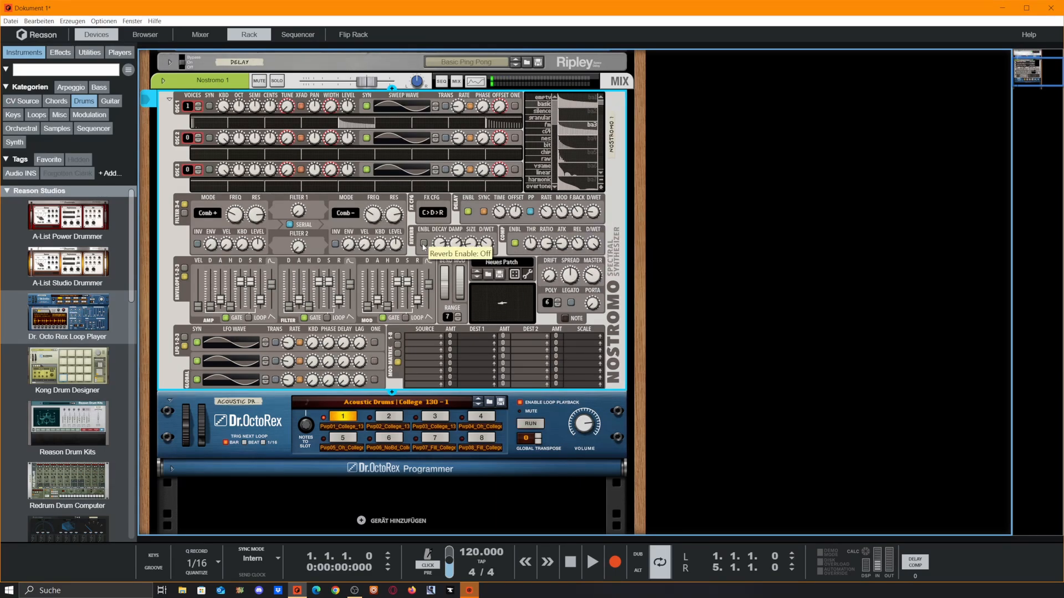
{"action": "left_click", "coordinate": [424, 244]}
{"action": "left_click", "coordinate": [530, 424]}
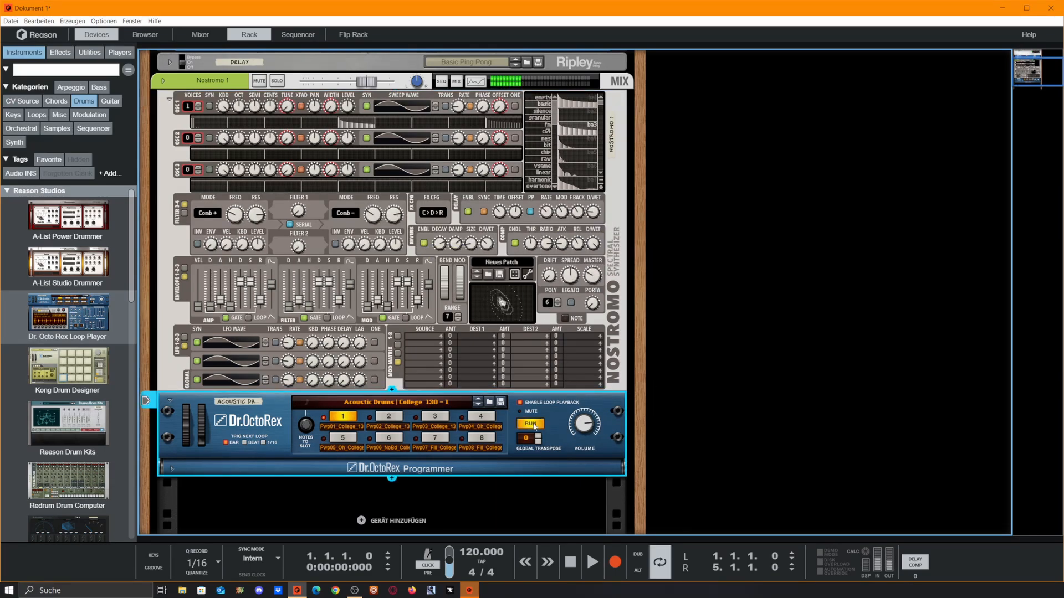
{"action": "left_click_drag", "start_coordinate": [487, 245], "coordinate": [497, 236]}
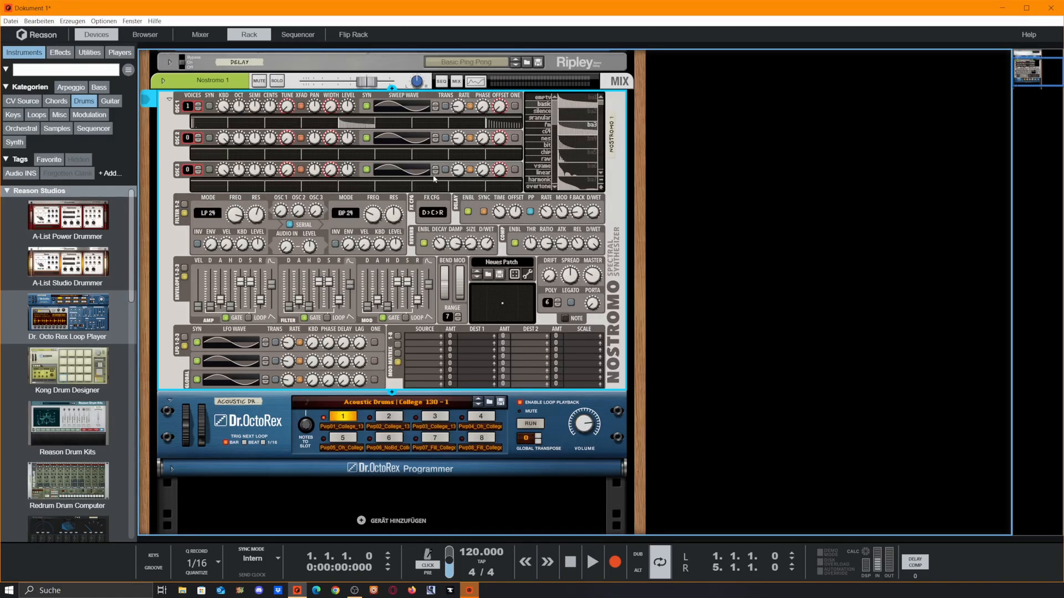
{"action": "left_click", "coordinate": [426, 216]}
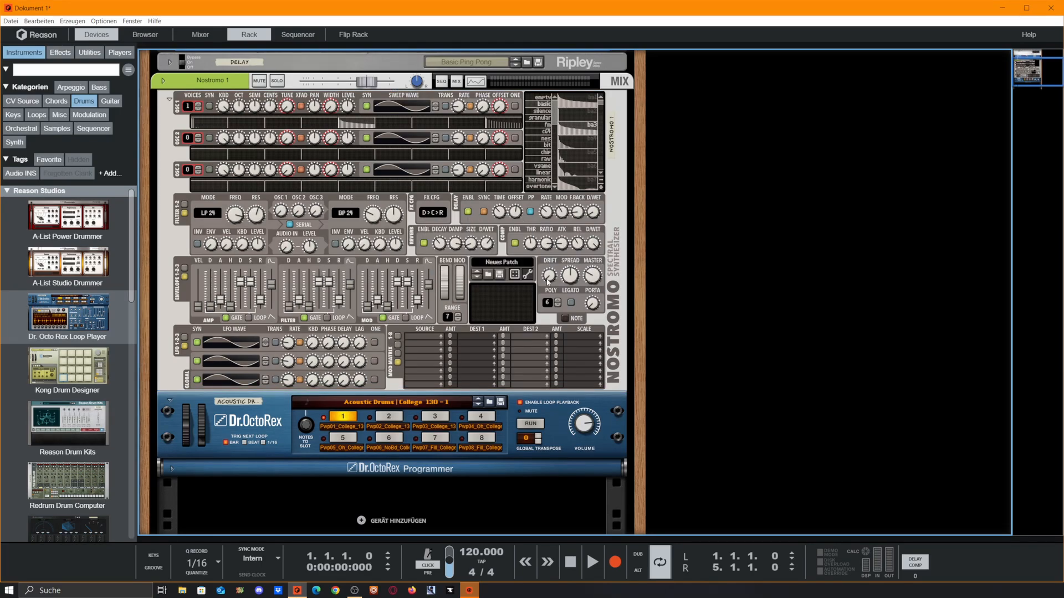
{"action": "mouse_move", "coordinate": [549, 279]}
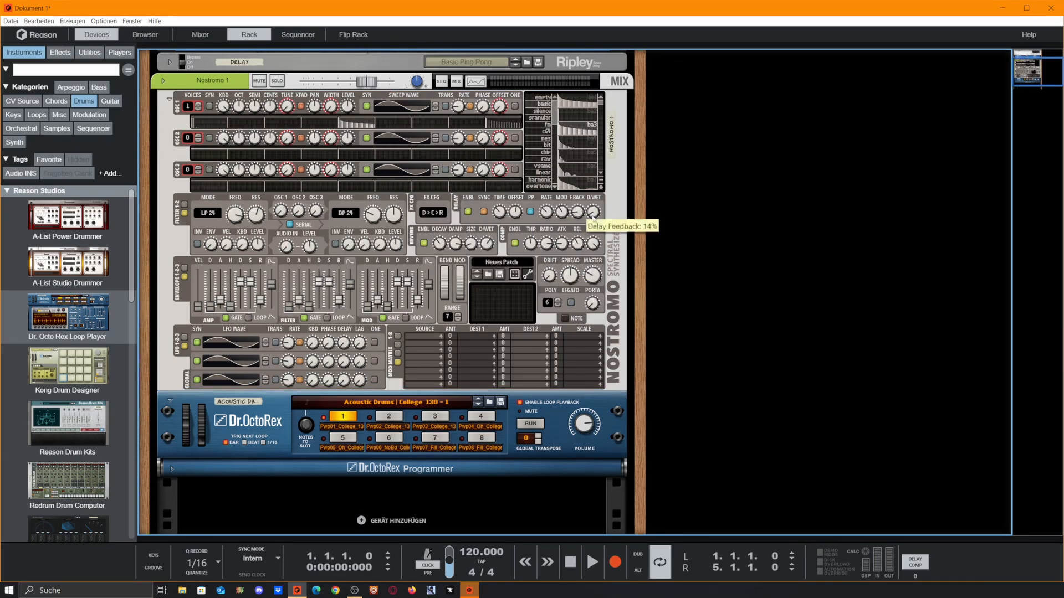
Step: With the loop playing, raise Nostromo drift from 23% to 100%, return spread to 0%, then stop
{"action": "left_click", "coordinate": [577, 212]}
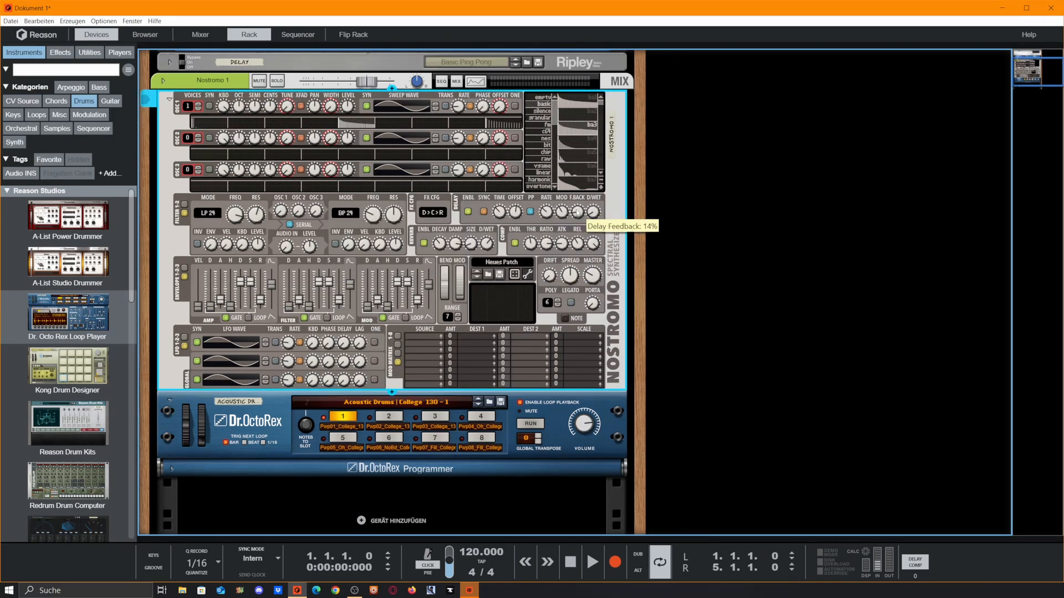
{"action": "left_click", "coordinate": [531, 424]}
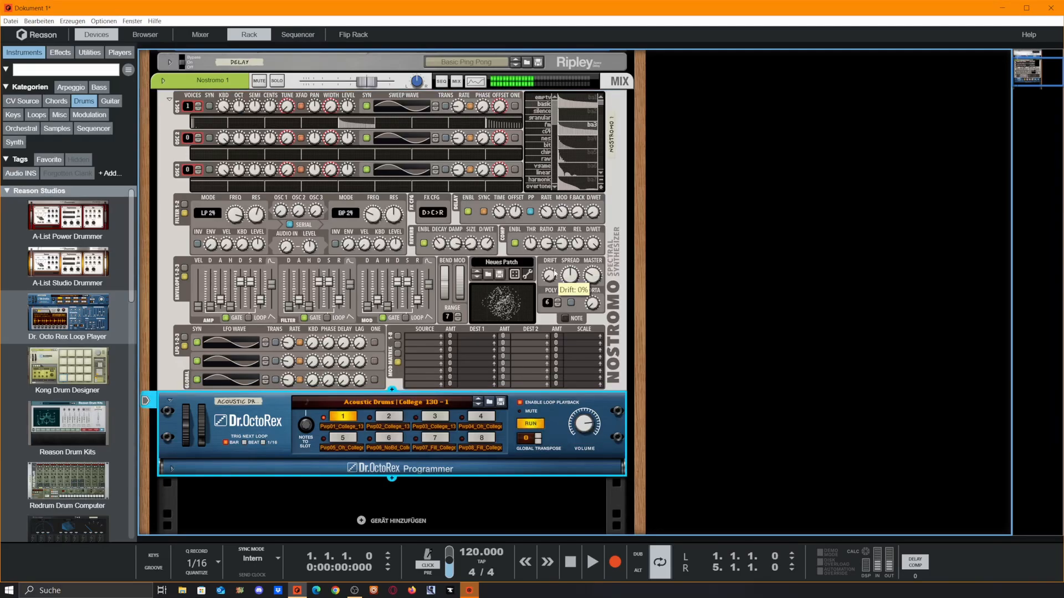
{"action": "left_click", "coordinate": [549, 275]}
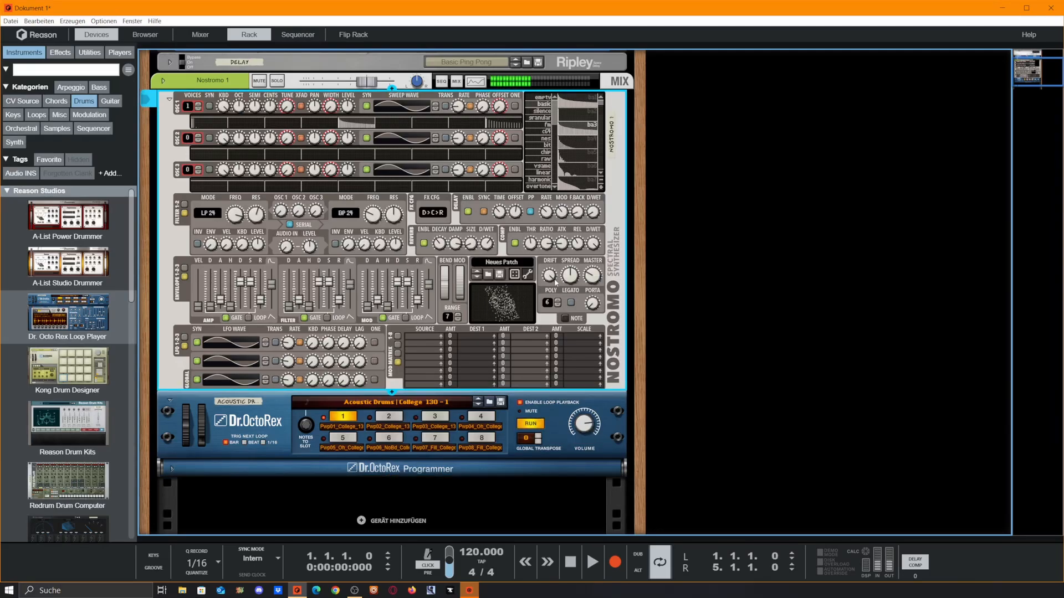
{"action": "left_click_drag", "start_coordinate": [550, 279], "coordinate": [560, 242]}
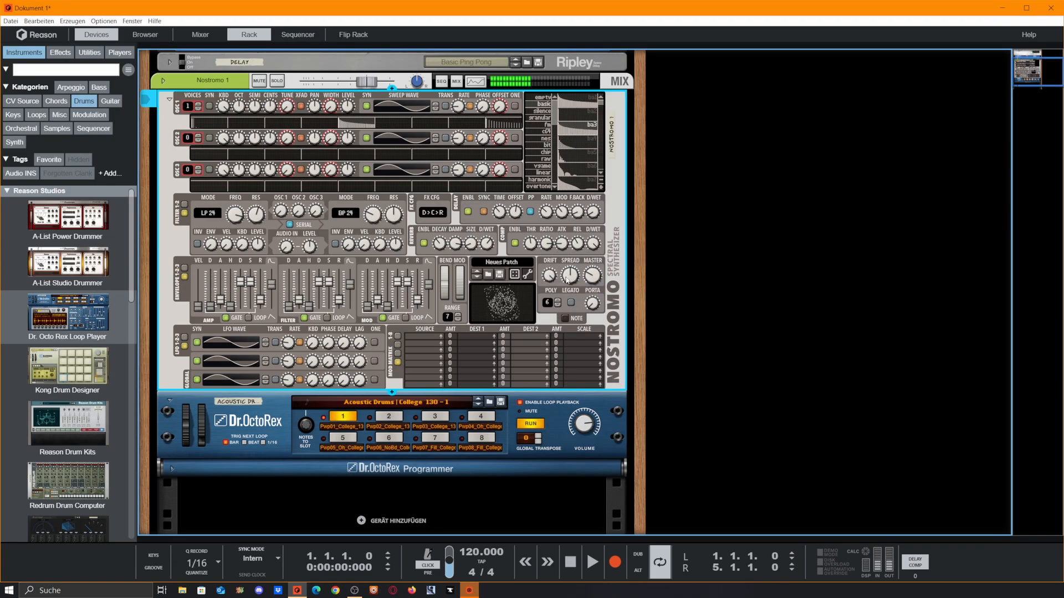
{"action": "left_click_drag", "start_coordinate": [570, 277], "coordinate": [572, 191]}
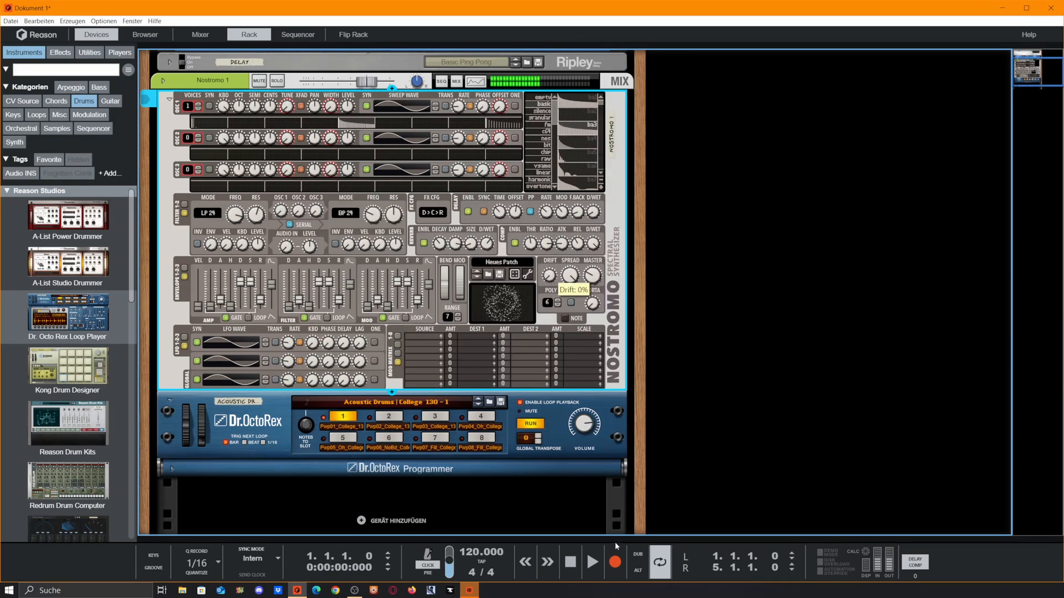
{"action": "left_click", "coordinate": [570, 277], "text": "ctrl"}
{"action": "key", "text": "space"}
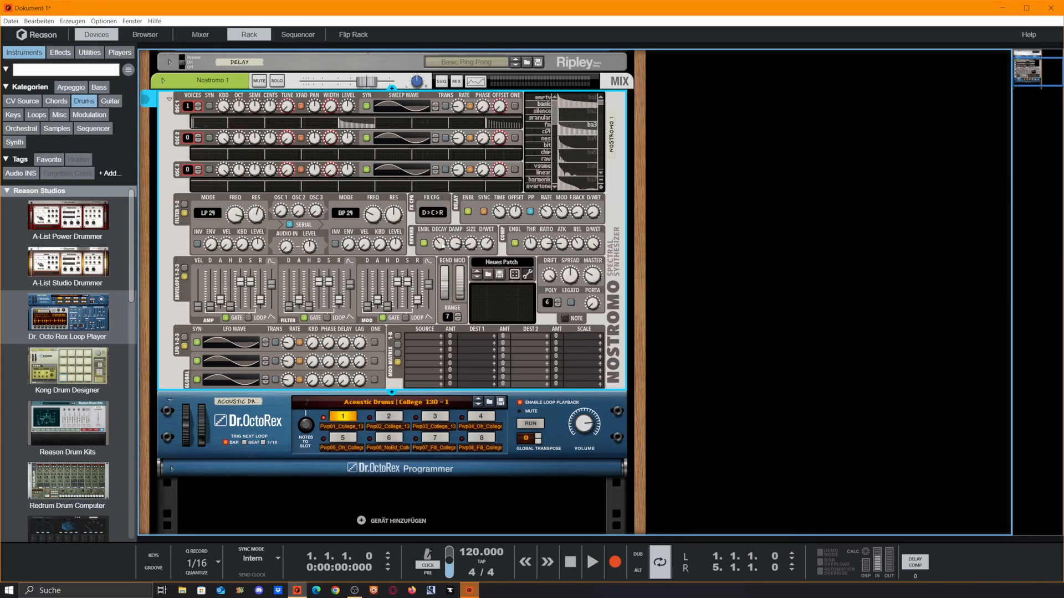
Step: Show Nostromo filters 1 and 2 again, leaving the second filter's mode at BP 24
{"action": "scroll", "coordinate": [493, 189], "scroll_direction": "down", "scroll_amount": 7}
{"action": "scroll", "coordinate": [443, 211], "scroll_direction": "up", "scroll_amount": 8}
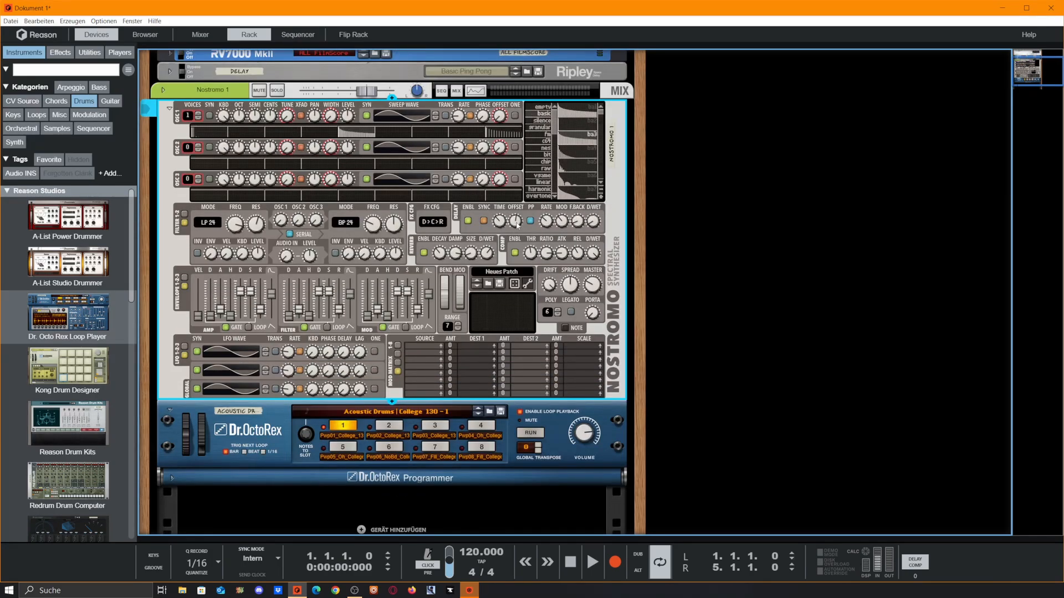
{"action": "scroll", "coordinate": [517, 224], "scroll_direction": "down", "scroll_amount": 4}
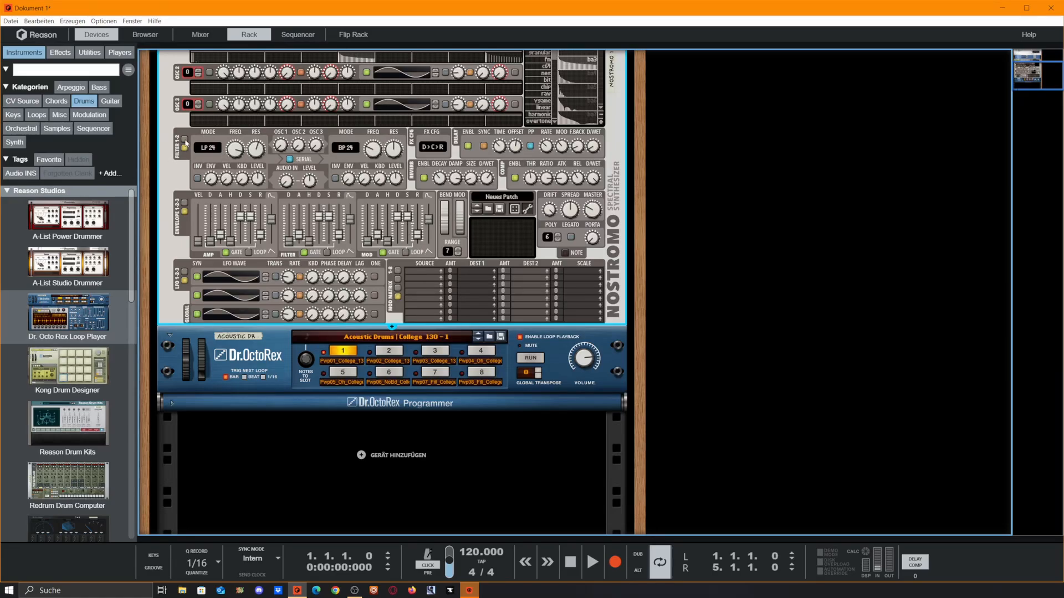
{"action": "left_click", "coordinate": [185, 139]}
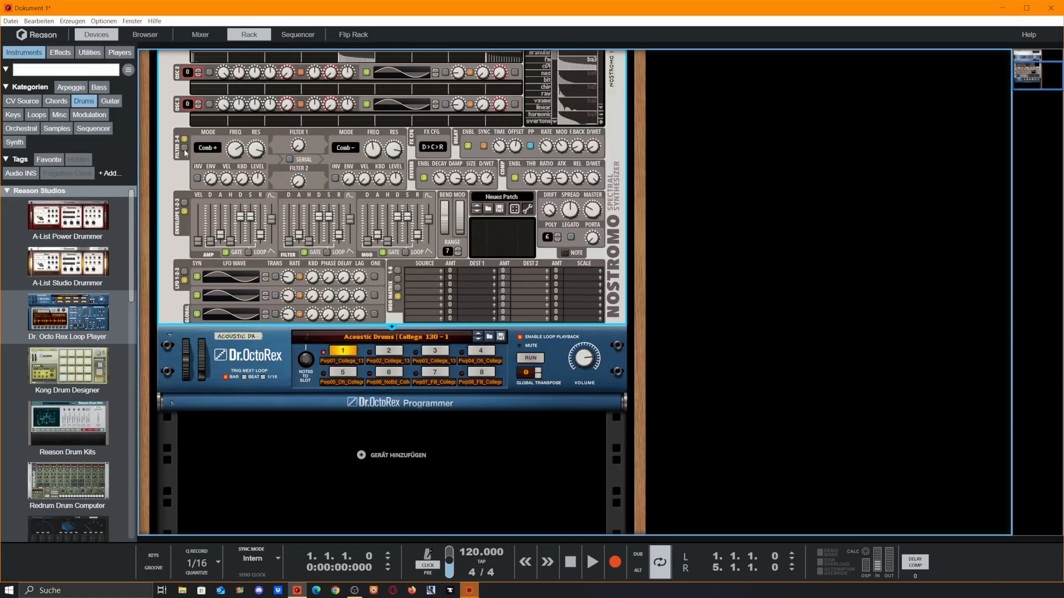
{"action": "left_click", "coordinate": [185, 148]}
{"action": "left_click", "coordinate": [345, 149]}
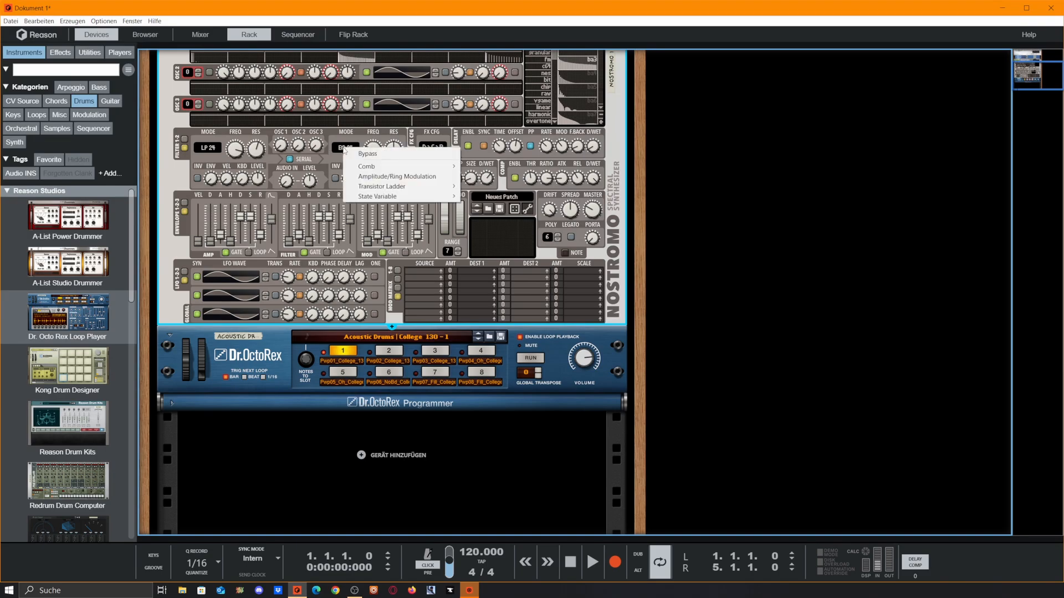
{"action": "left_click", "coordinate": [395, 145]}
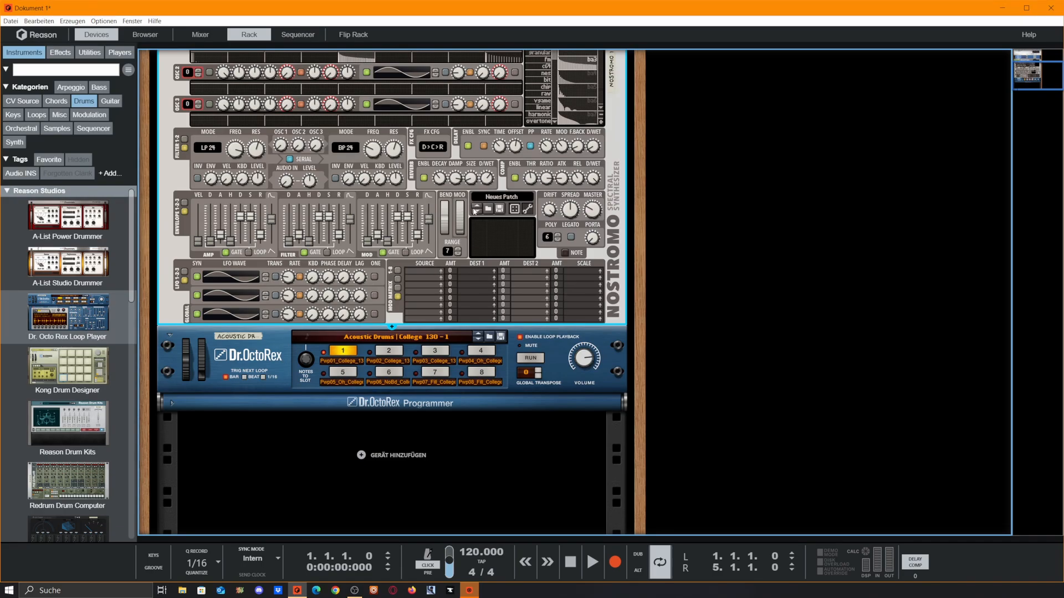
{"action": "scroll", "coordinate": [485, 218], "scroll_direction": "up", "scroll_amount": 3}
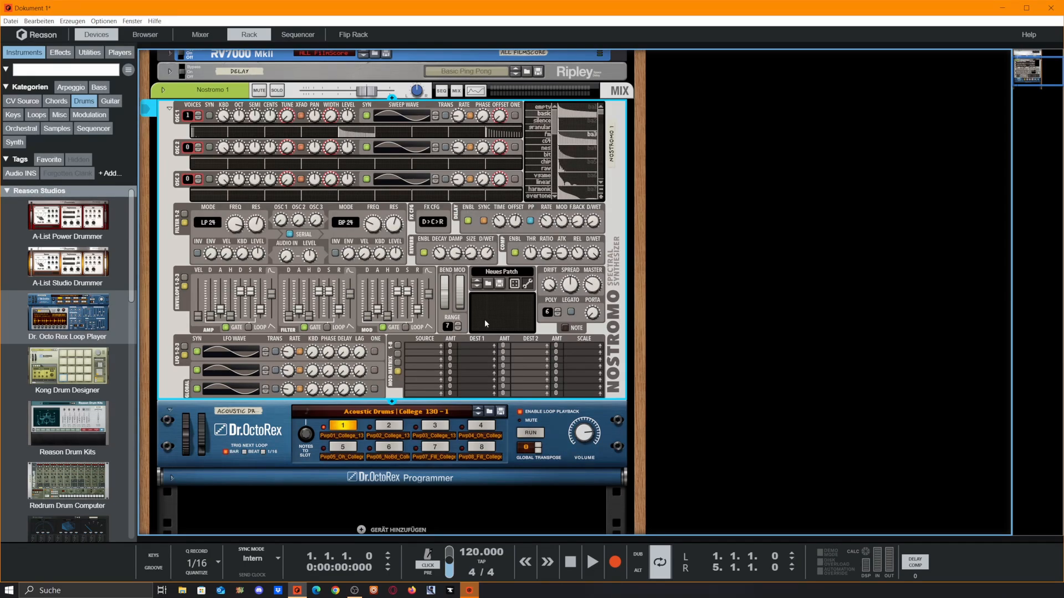
{"action": "scroll", "coordinate": [586, 327], "scroll_direction": "down", "scroll_amount": 2}
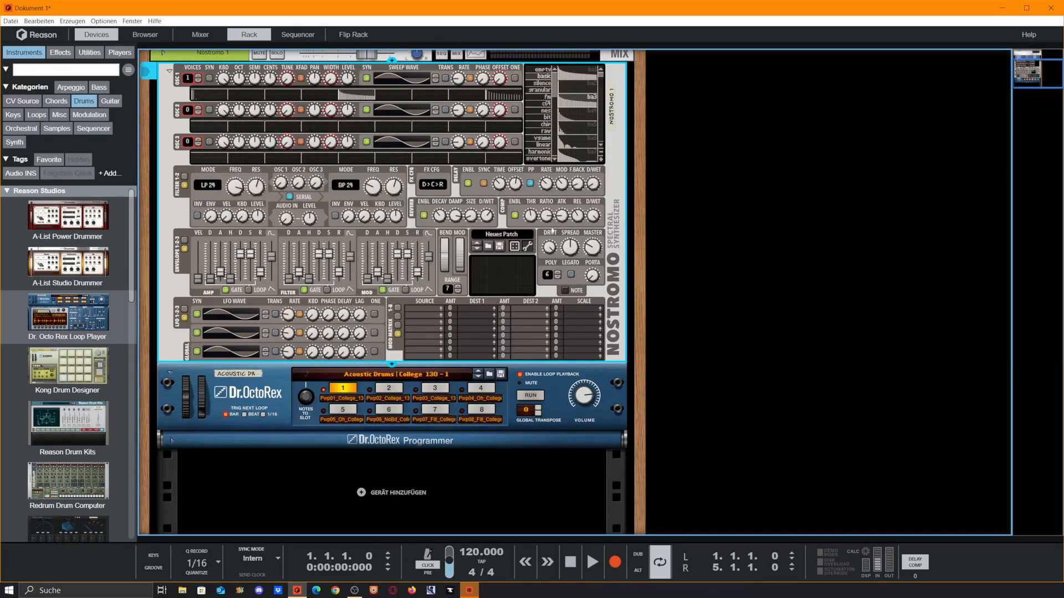
{"action": "scroll", "coordinate": [499, 275], "scroll_direction": "down", "scroll_amount": 2}
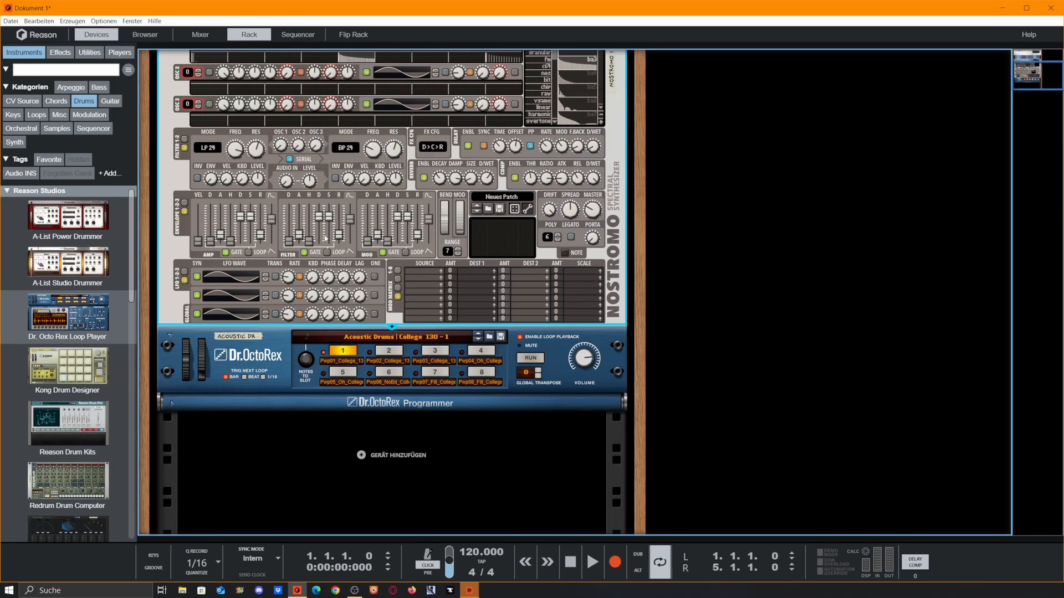
Step: Scroll the rack up to bring the Nostromo's patch browser into view
{"action": "scroll", "coordinate": [418, 266], "scroll_direction": "up", "scroll_amount": 2}
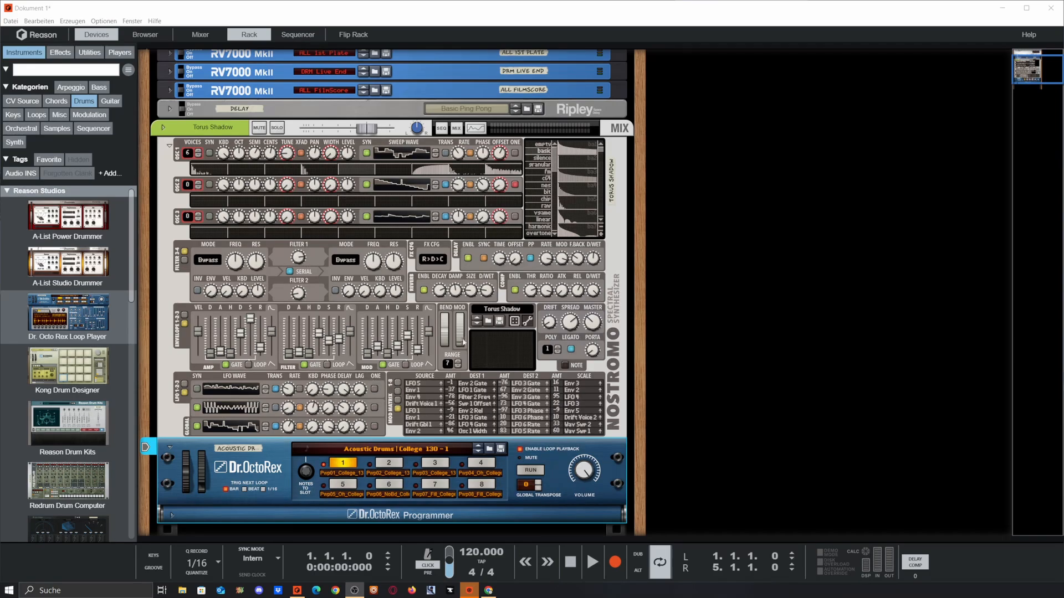
Step: Play the drum loop, select the Nostromo, and randomize its patch twice
{"action": "left_click", "coordinate": [530, 470]}
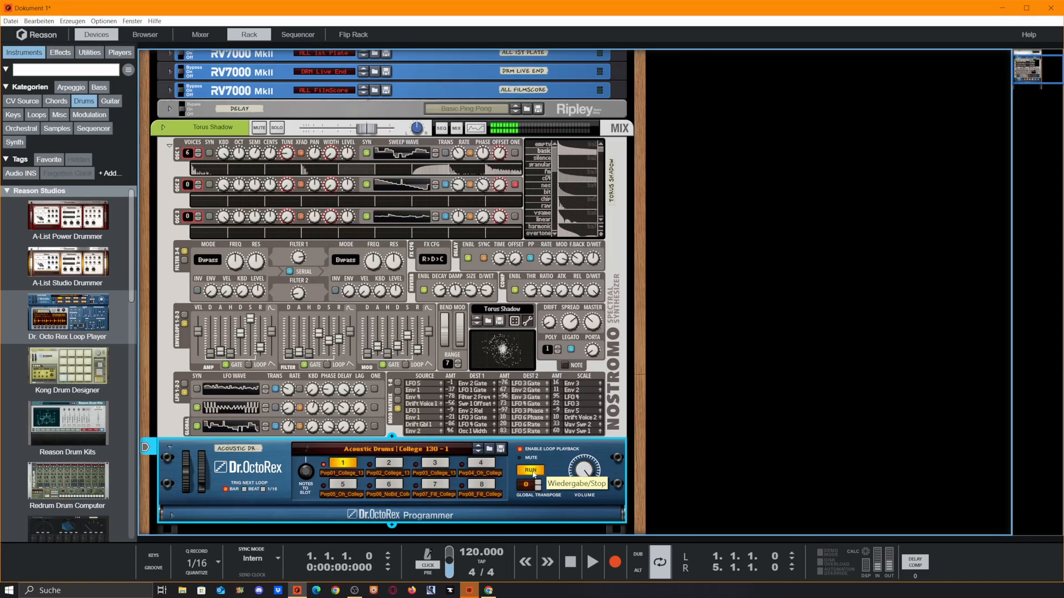
{"action": "left_click", "coordinate": [583, 270]}
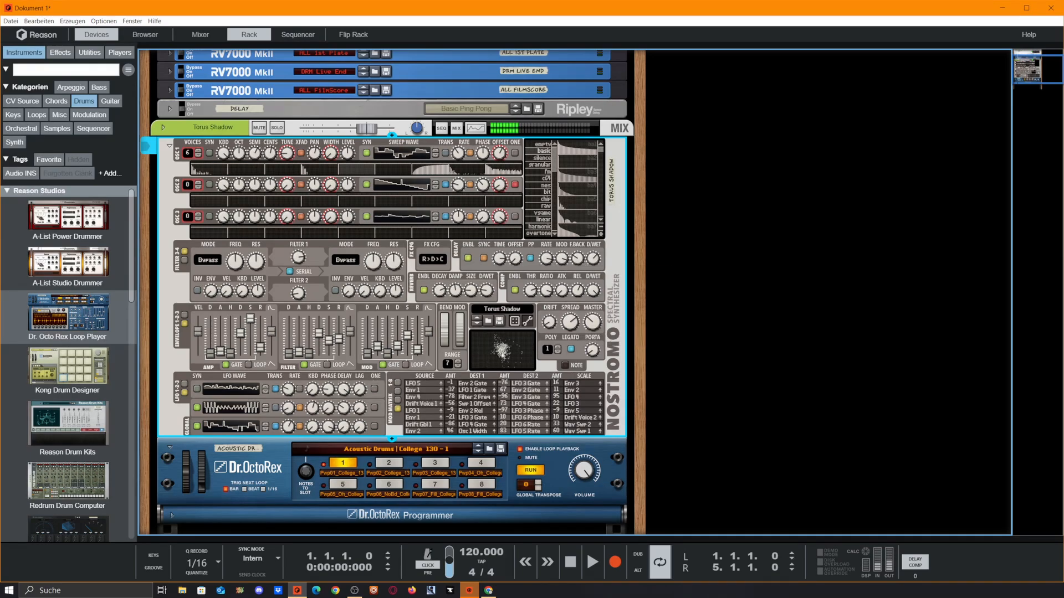
{"action": "left_click", "coordinate": [530, 471]}
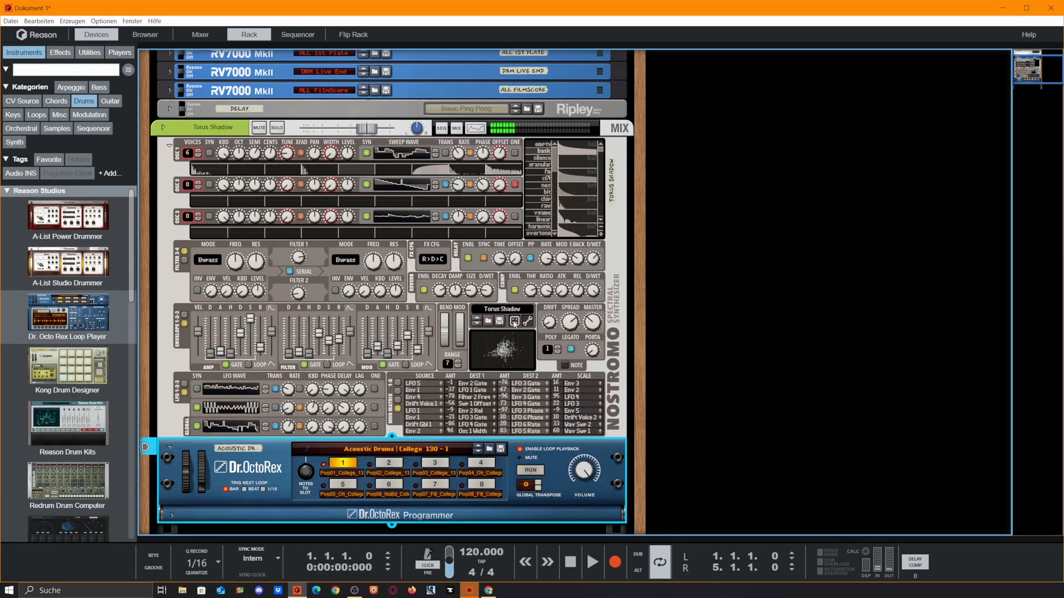
{"action": "left_click", "coordinate": [514, 322]}
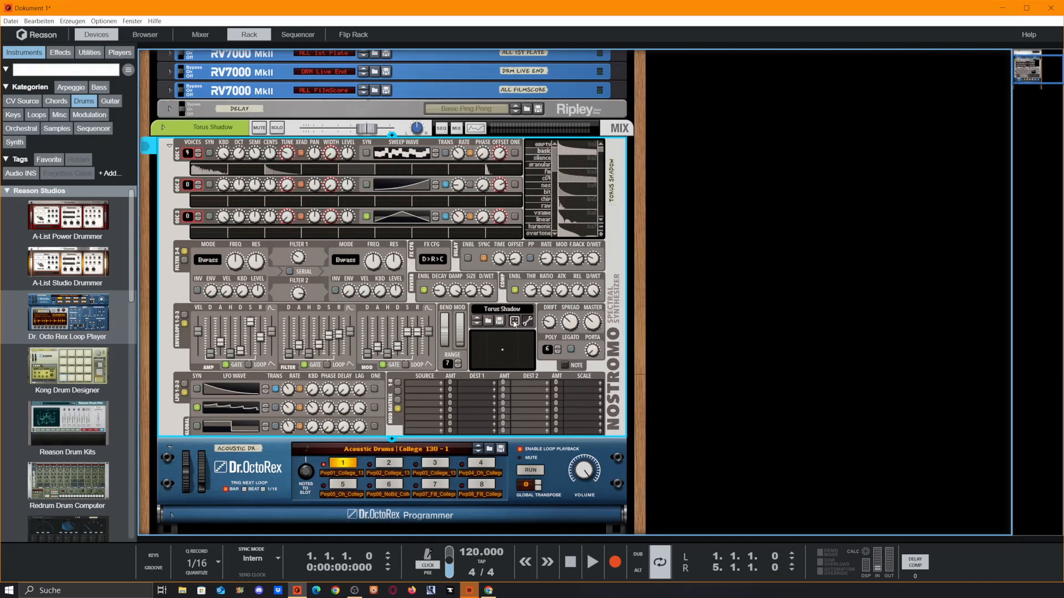
{"action": "left_click", "coordinate": [514, 321]}
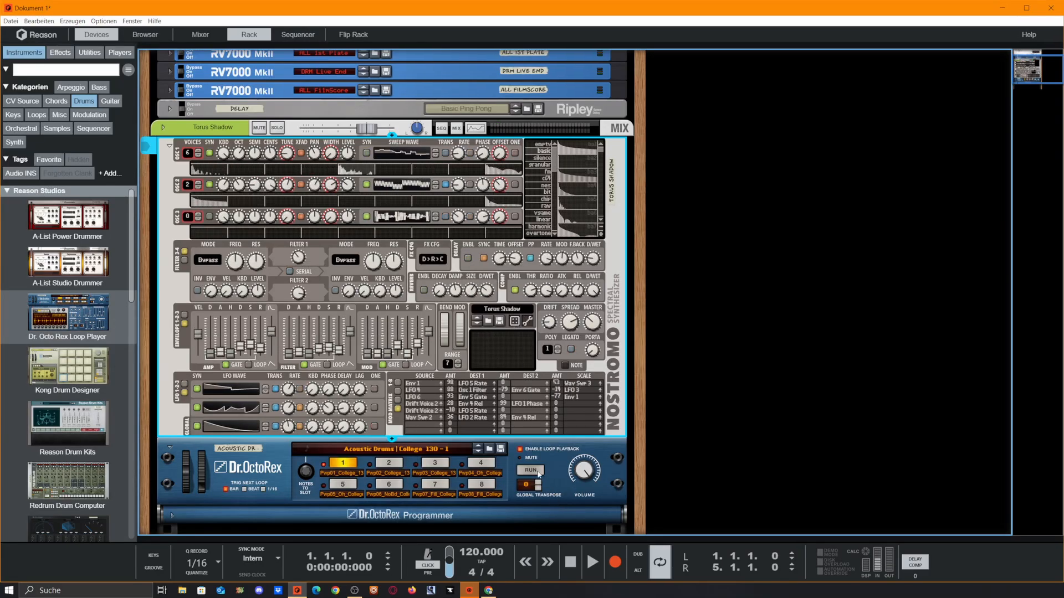
{"action": "left_click", "coordinate": [537, 472]}
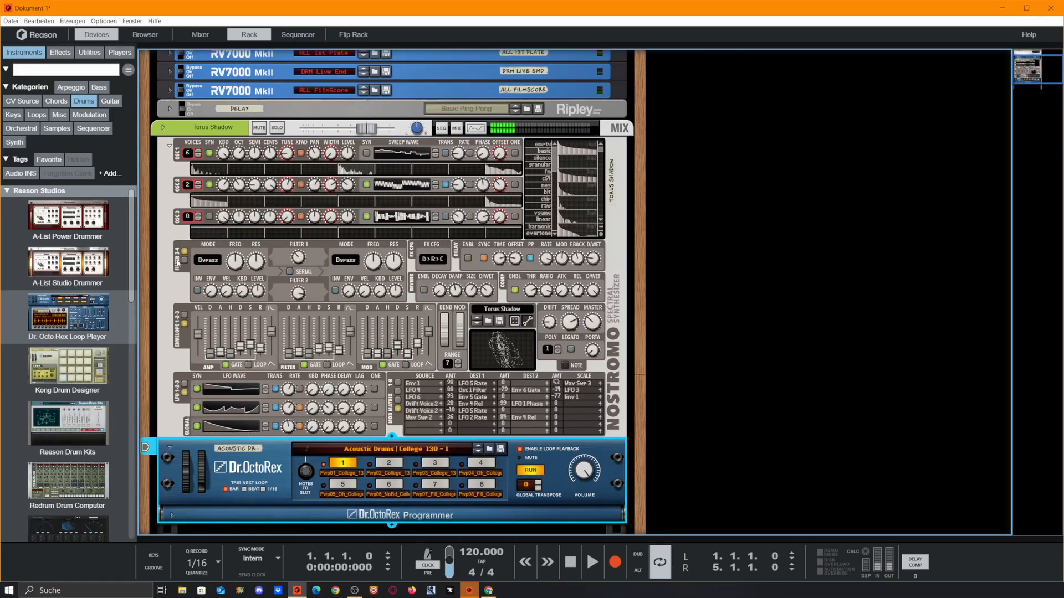
Step: Show filters 1 and 2, enable the delay, and randomize the whole patch six more times
{"action": "left_click", "coordinate": [185, 260]}
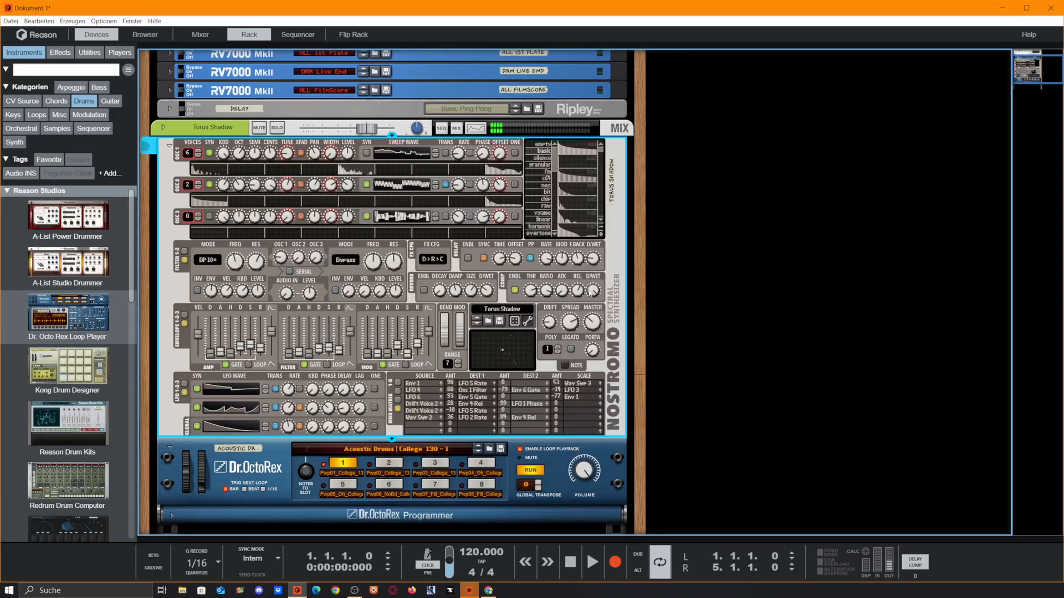
{"action": "left_click", "coordinate": [468, 258]}
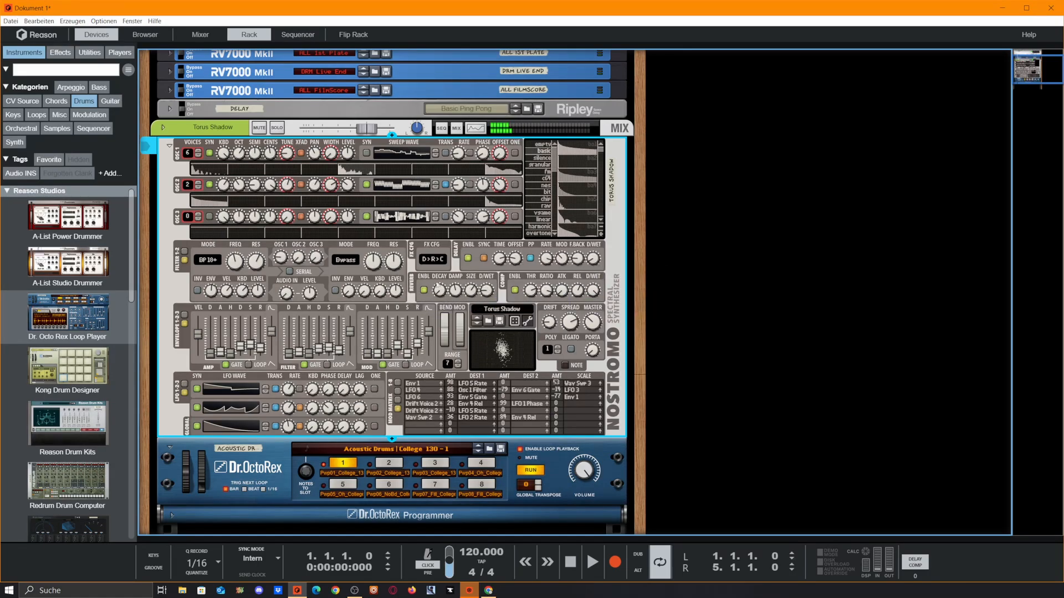
{"action": "left_click", "coordinate": [514, 324]}
{"action": "left_click", "coordinate": [514, 323]}
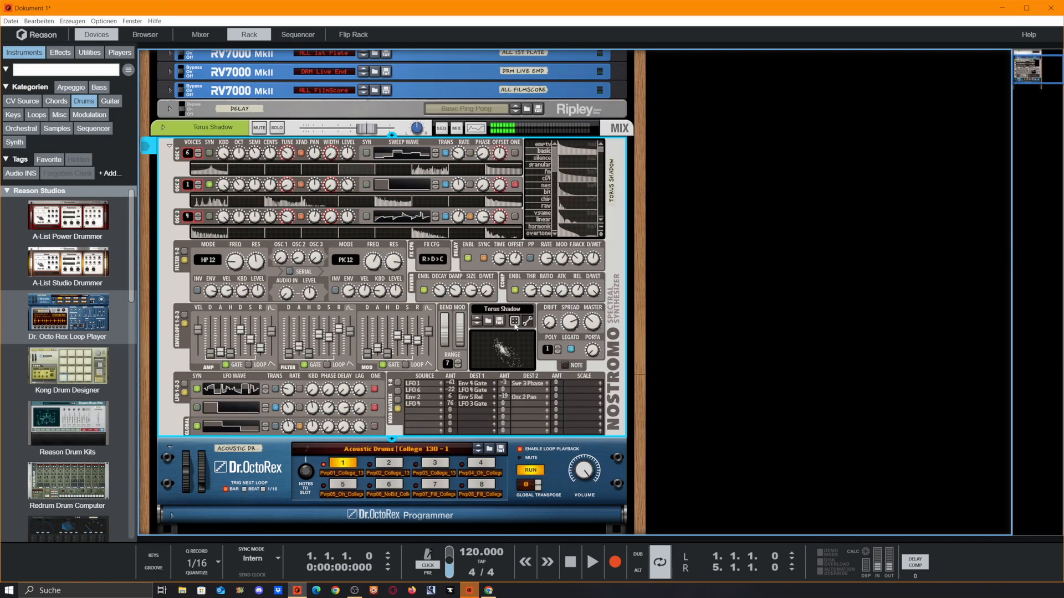
{"action": "left_click", "coordinate": [515, 325]}
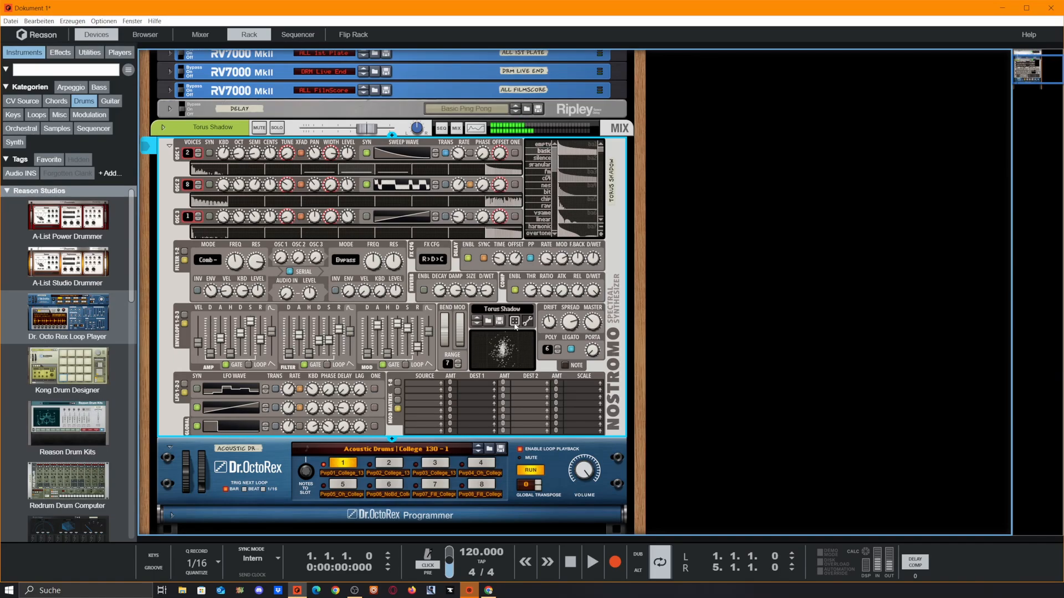
{"action": "left_click", "coordinate": [514, 325]}
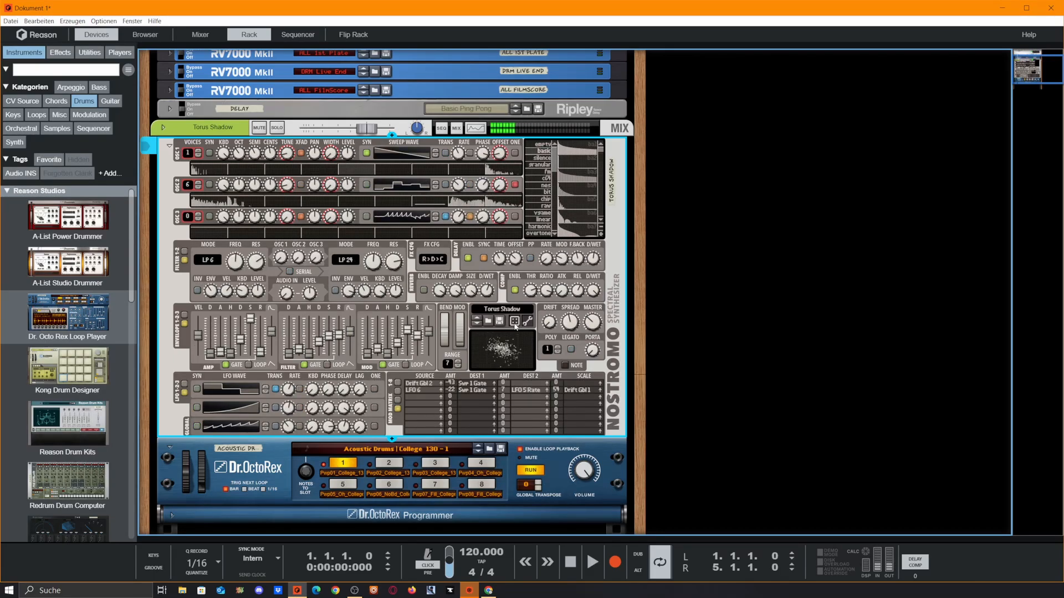
{"action": "left_click", "coordinate": [515, 324]}
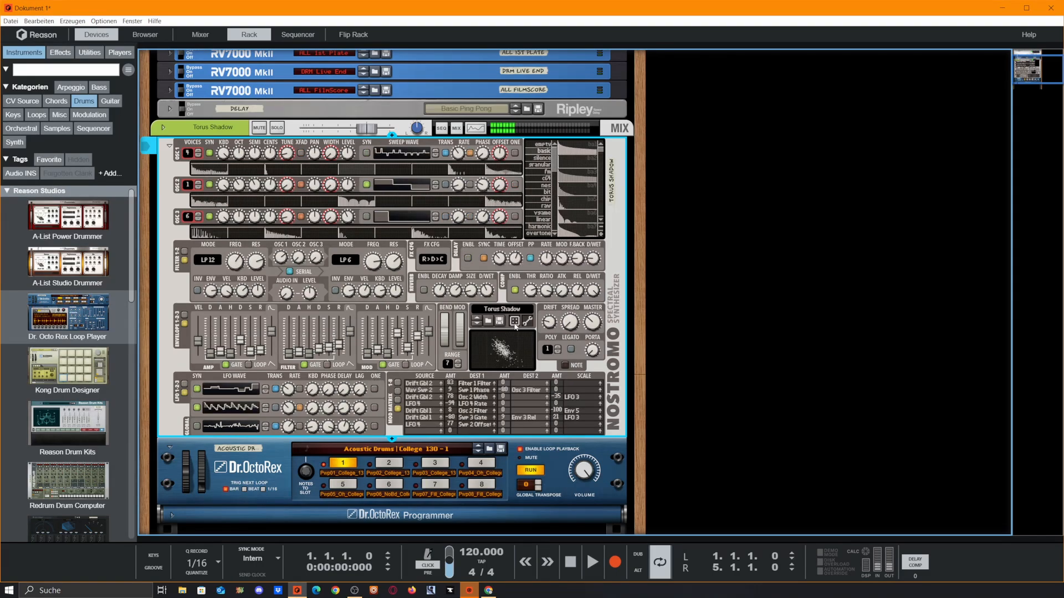
{"action": "left_click", "coordinate": [515, 325]}
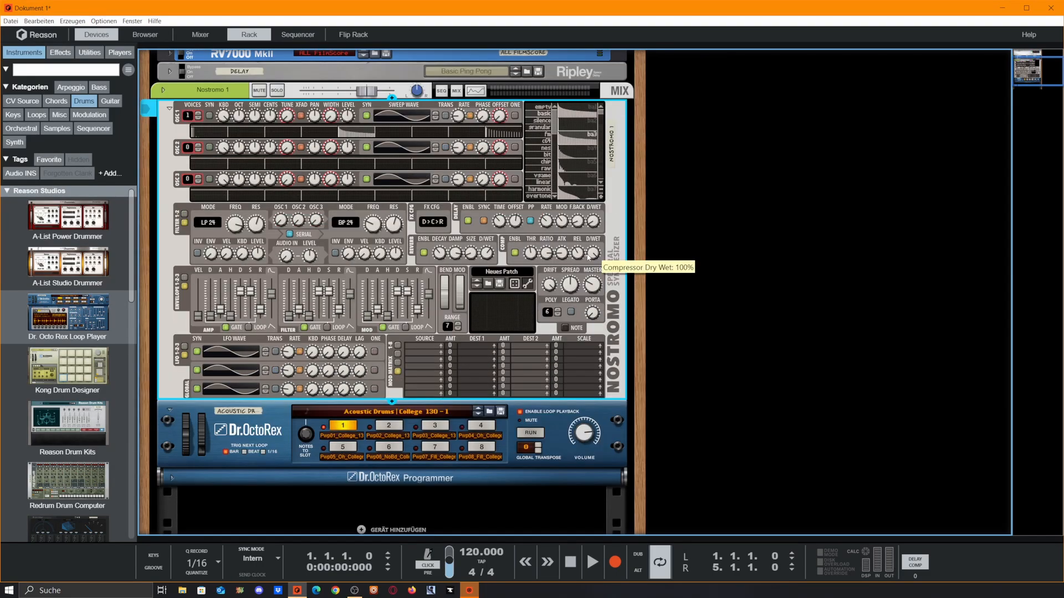
Step: Click empty rack space below the Nostromo to deselect the device
{"action": "scroll", "coordinate": [596, 255], "scroll_direction": "down", "scroll_amount": 2}
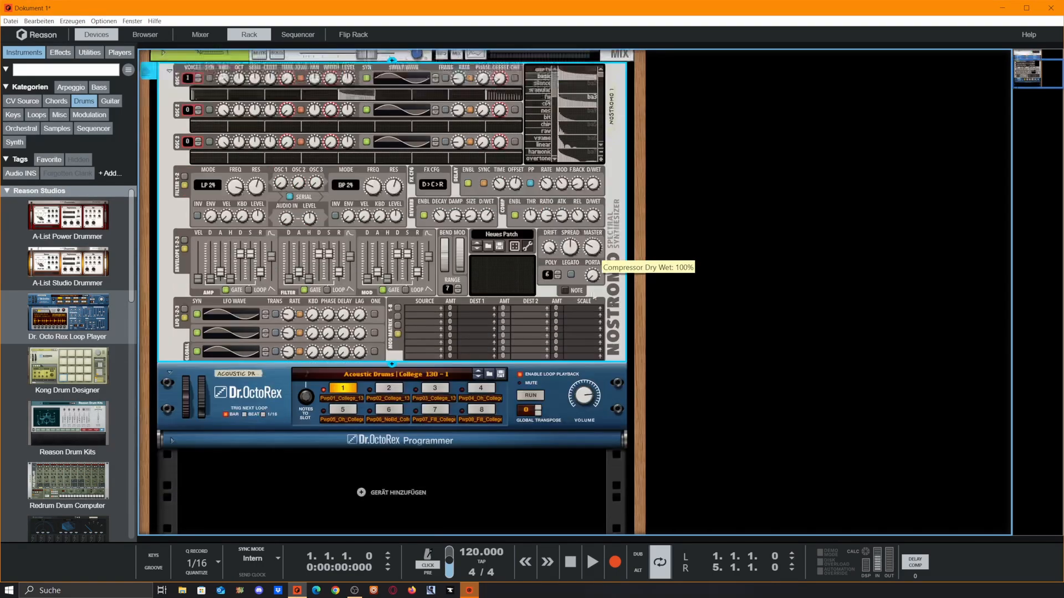
{"action": "scroll", "coordinate": [674, 349], "scroll_direction": "up", "scroll_amount": 2}
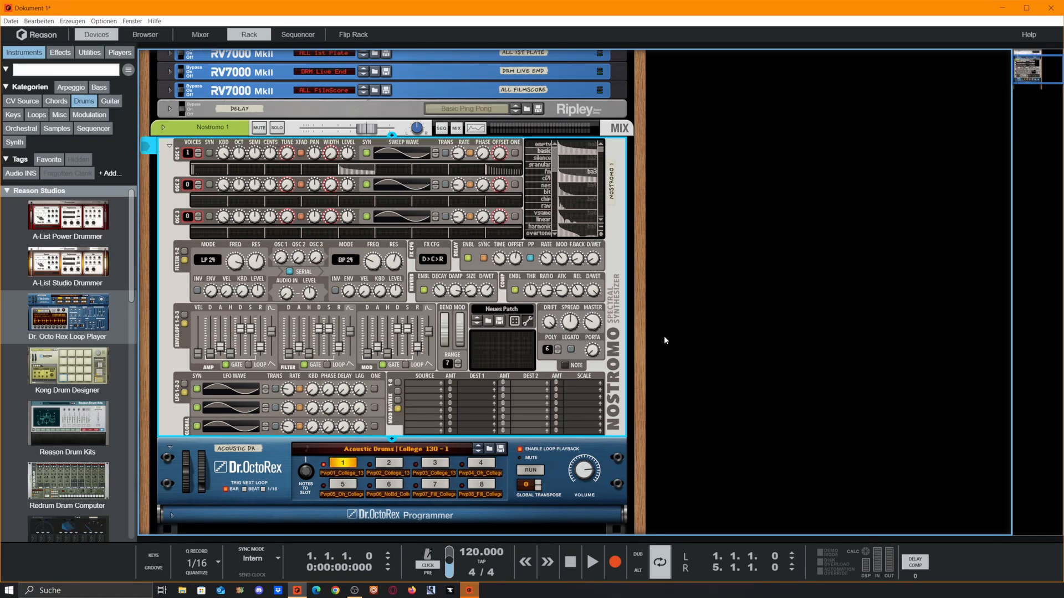
{"action": "left_click", "coordinate": [664, 337]}
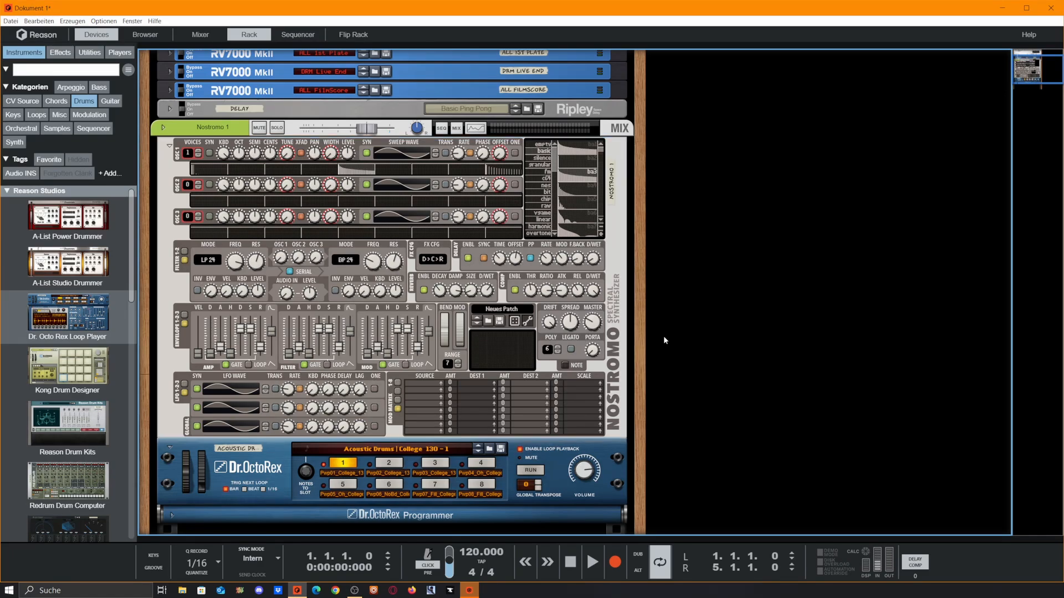